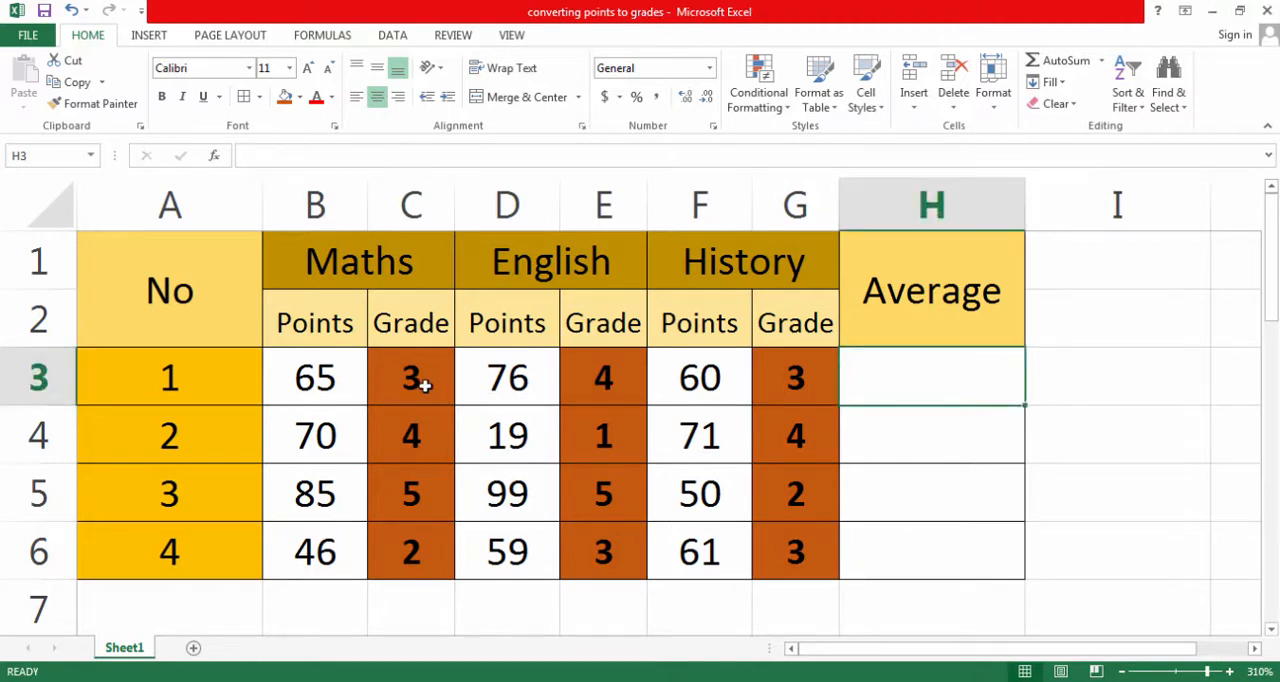
- Inspect the existing nested IF formula in cell C3, the first Maths grade, leaving it as it is
{"action": "left_click", "coordinate": [425, 385]}
{"action": "double_click", "coordinate": [425, 385]}
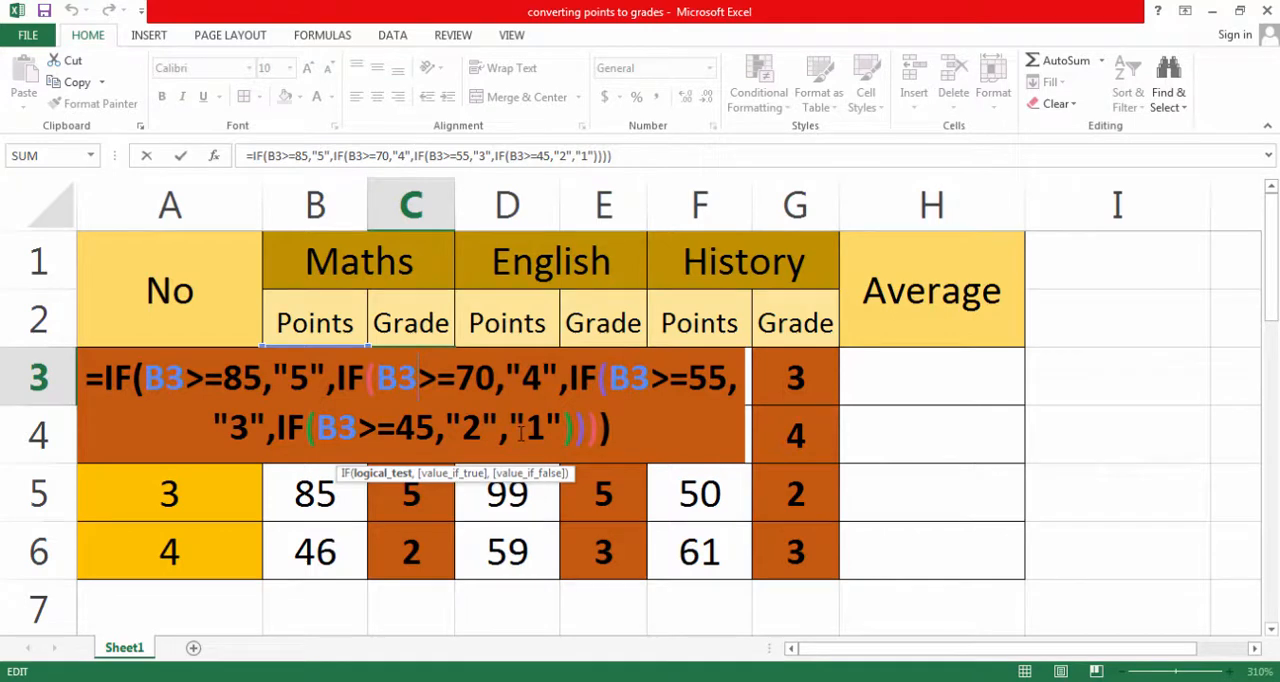
{"action": "key", "text": "Return"}
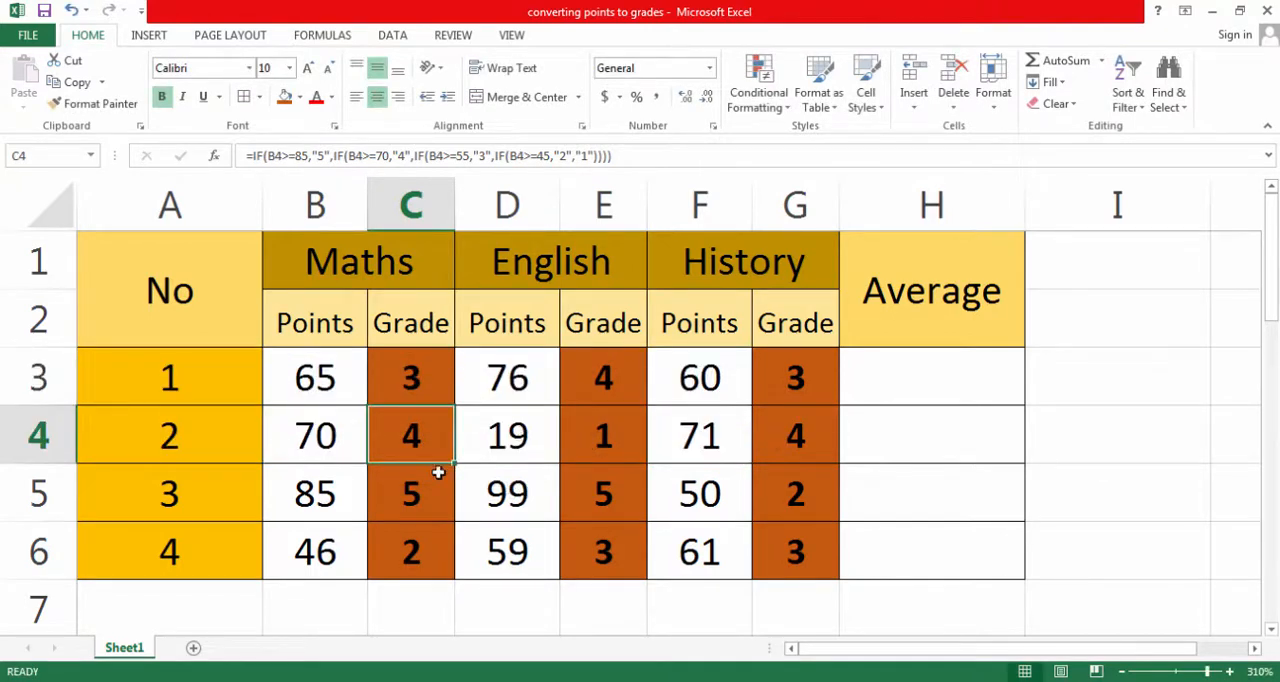
- Clear the existing Maths, English and History grades in C3:C6, E3:E6 and G3:G6
{"action": "left_click_drag", "start_coordinate": [411, 376], "coordinate": [423, 557]}
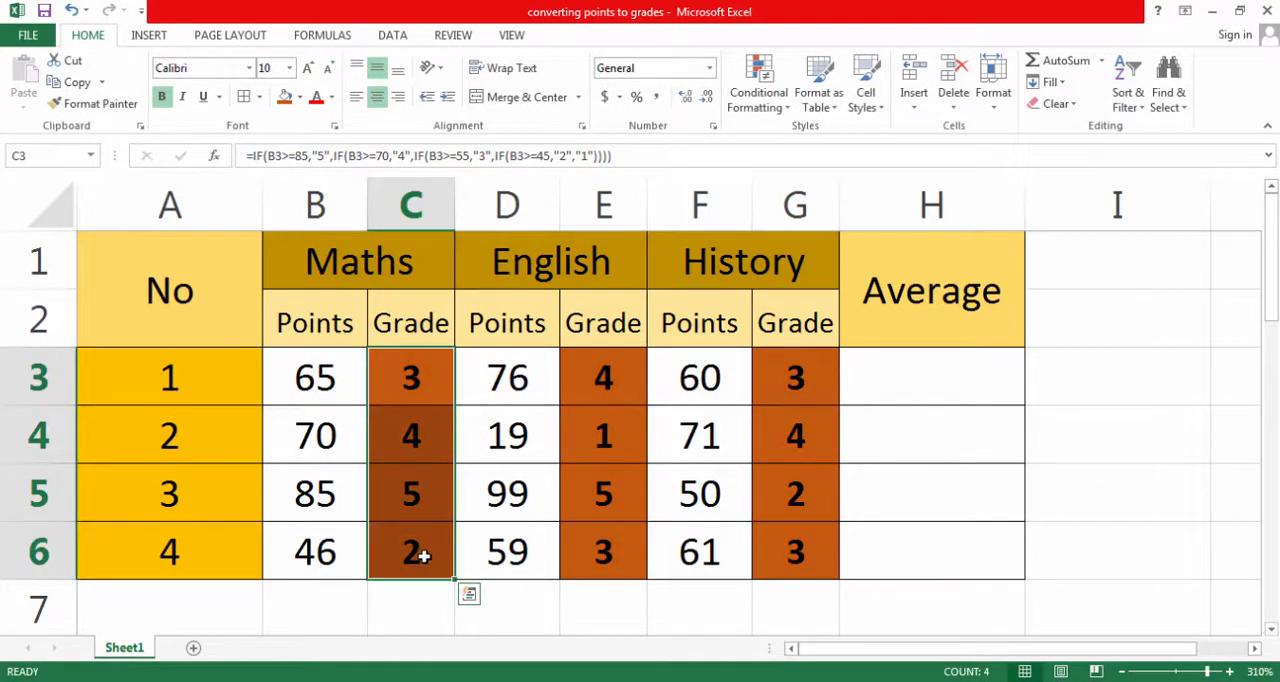
{"action": "key", "text": "Delete"}
{"action": "left_click_drag", "start_coordinate": [596, 392], "coordinate": [597, 571]}
{"action": "key", "text": "Delete"}
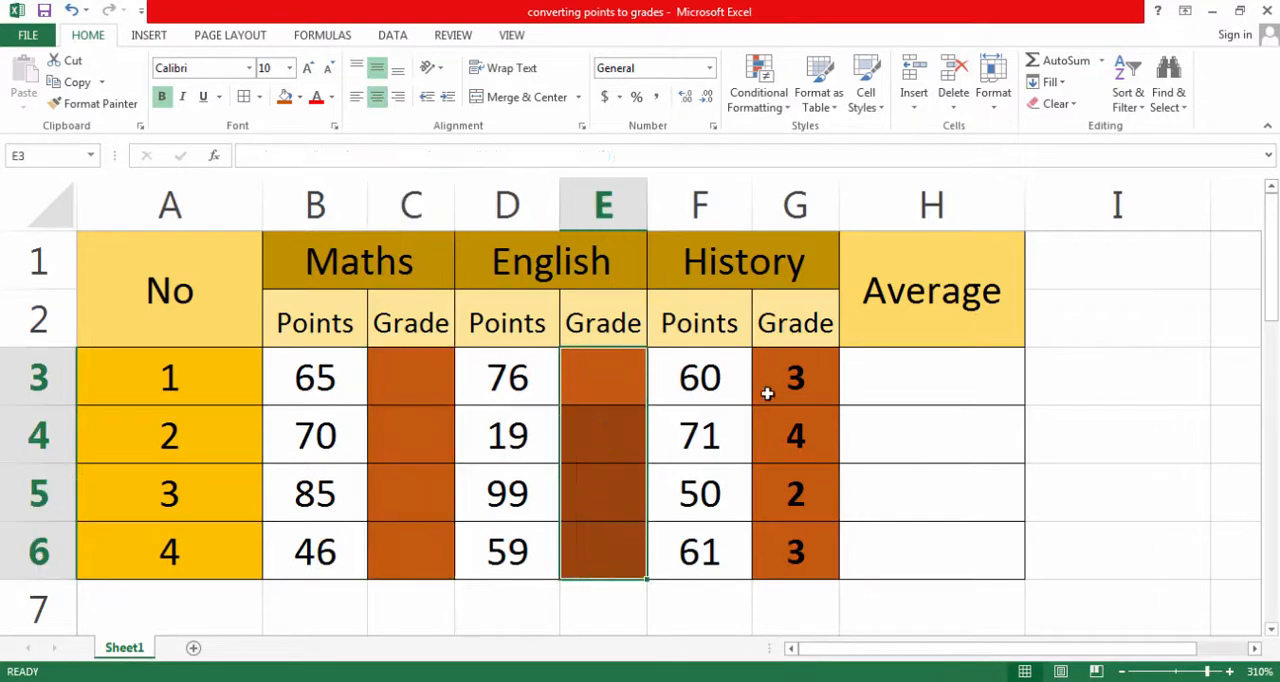
{"action": "left_click_drag", "start_coordinate": [767, 394], "coordinate": [803, 537]}
{"action": "key", "text": "Delete"}
- Begin a formula in cell C3 with an IF that tests B3>=85 and returns "5" when true
{"action": "left_click", "coordinate": [422, 384]}
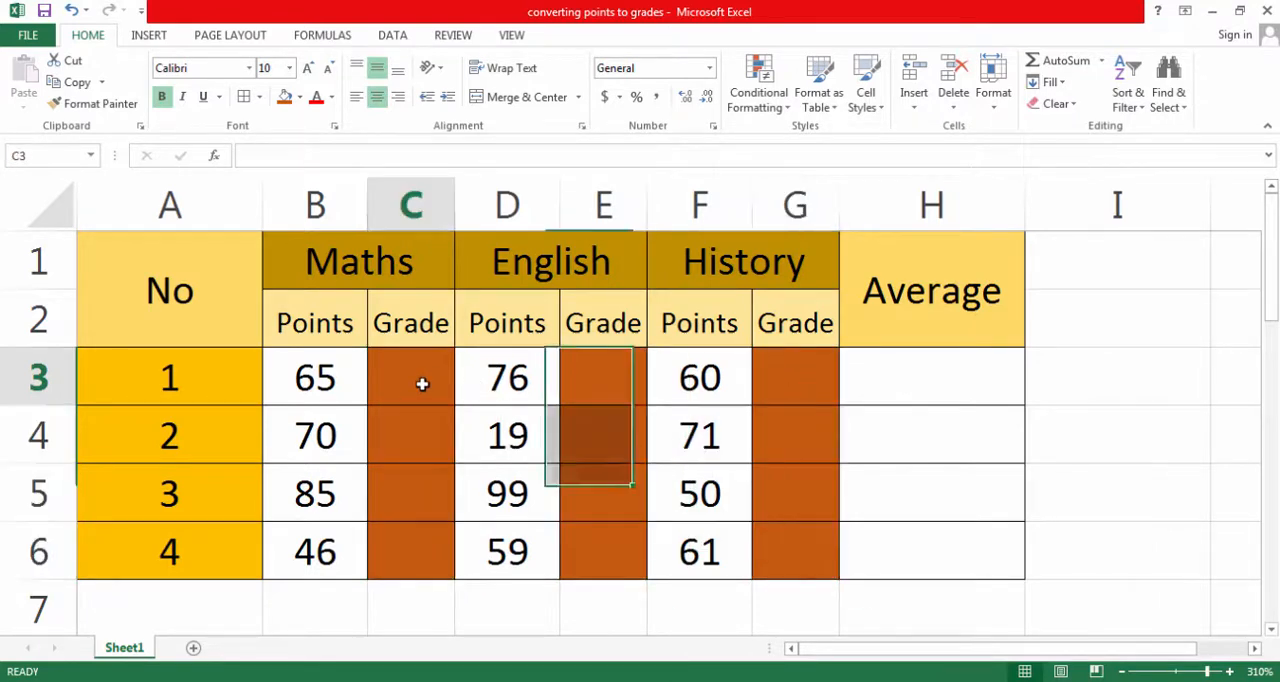
{"action": "double_click", "coordinate": [423, 385]}
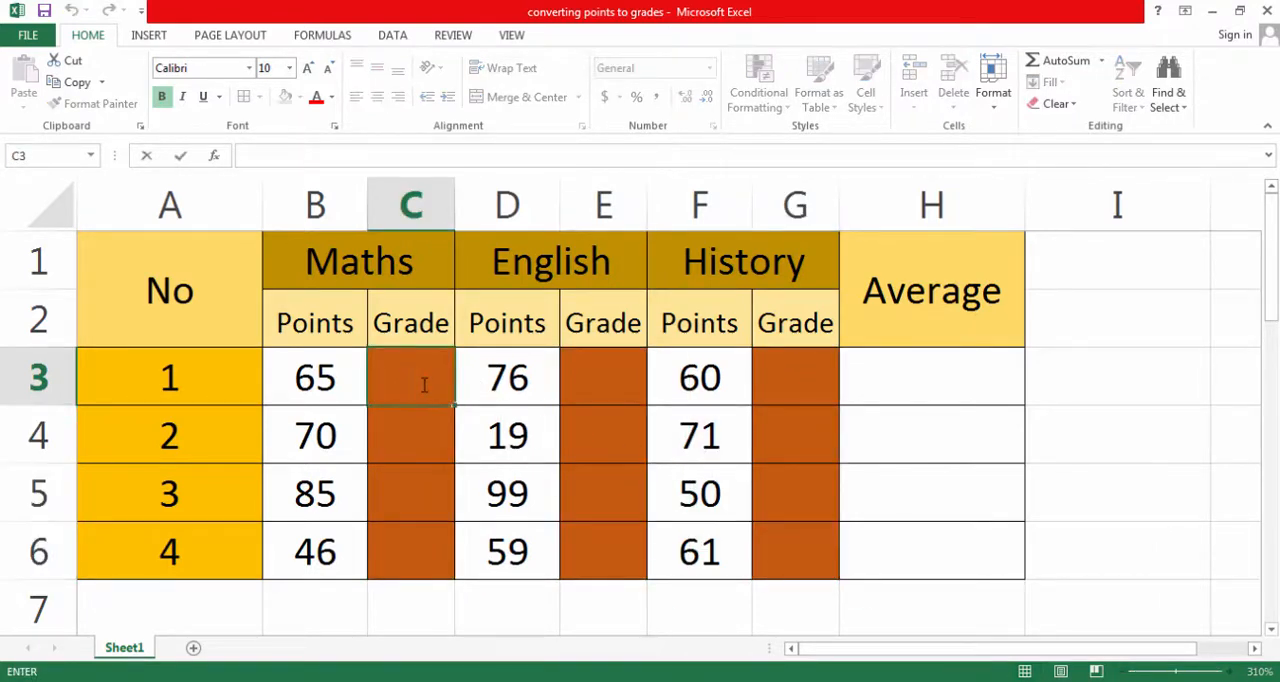
{"action": "type", "text": "="}
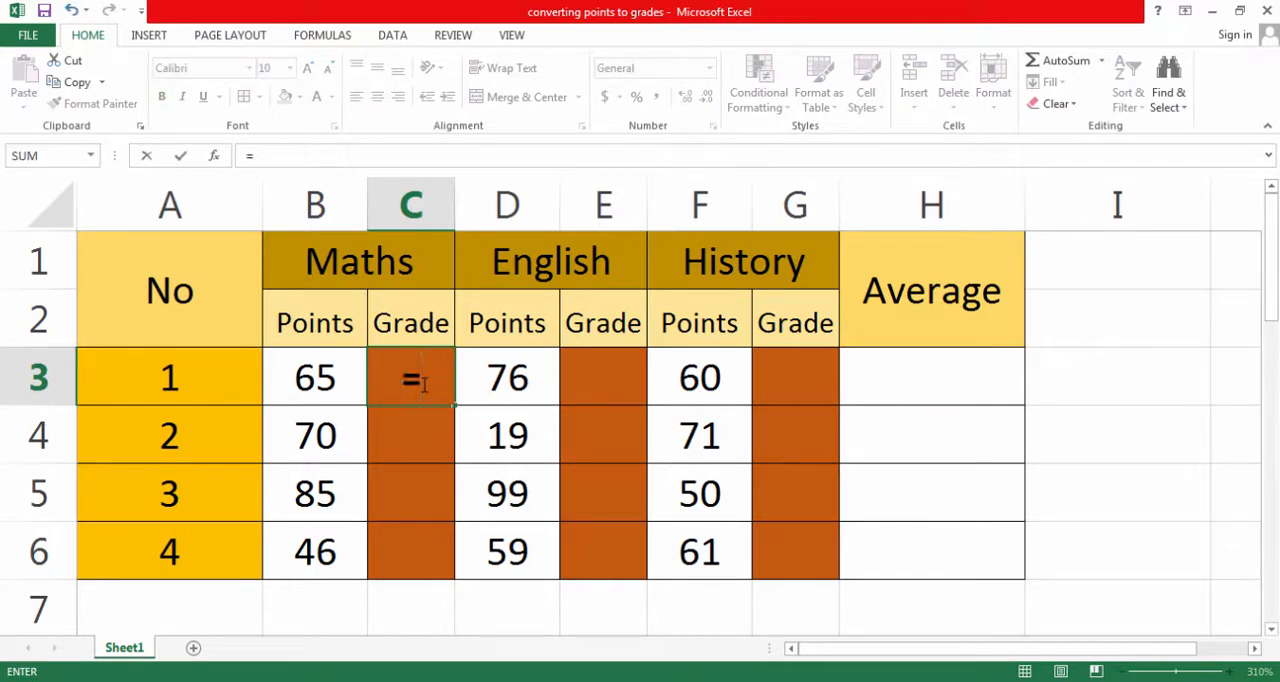
{"action": "type", "text": "if"}
{"action": "key", "text": "Tab"}
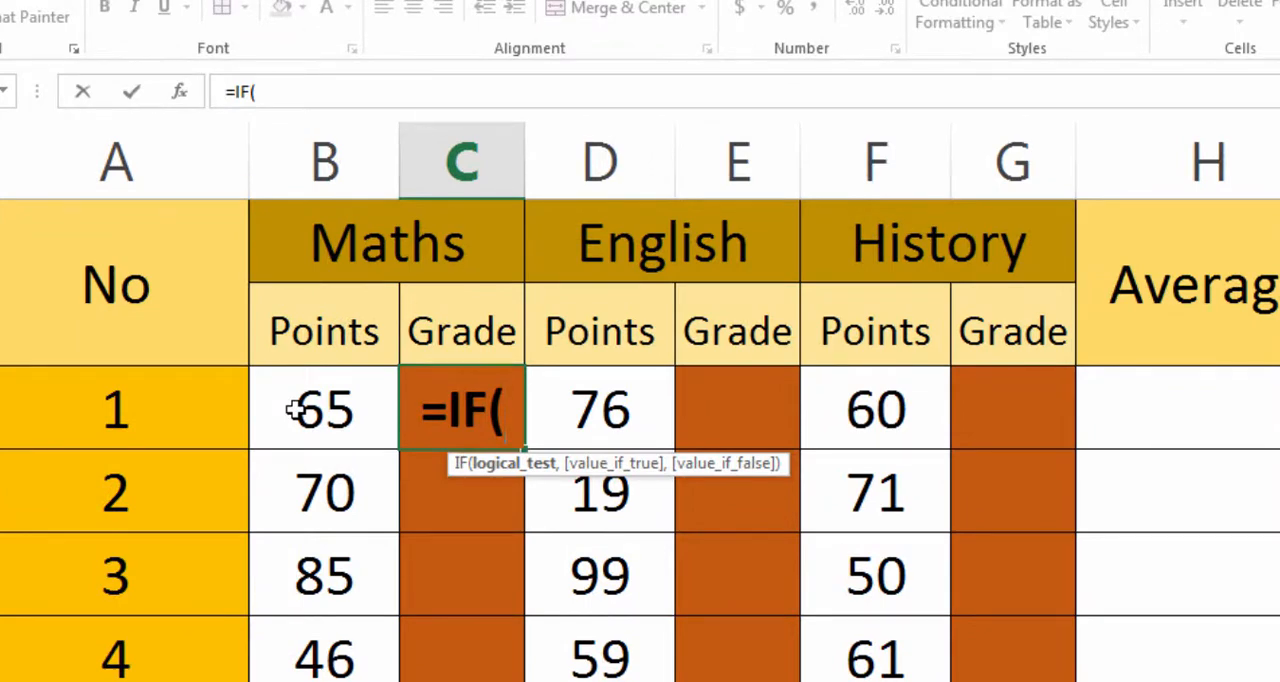
{"action": "left_click", "coordinate": [295, 410]}
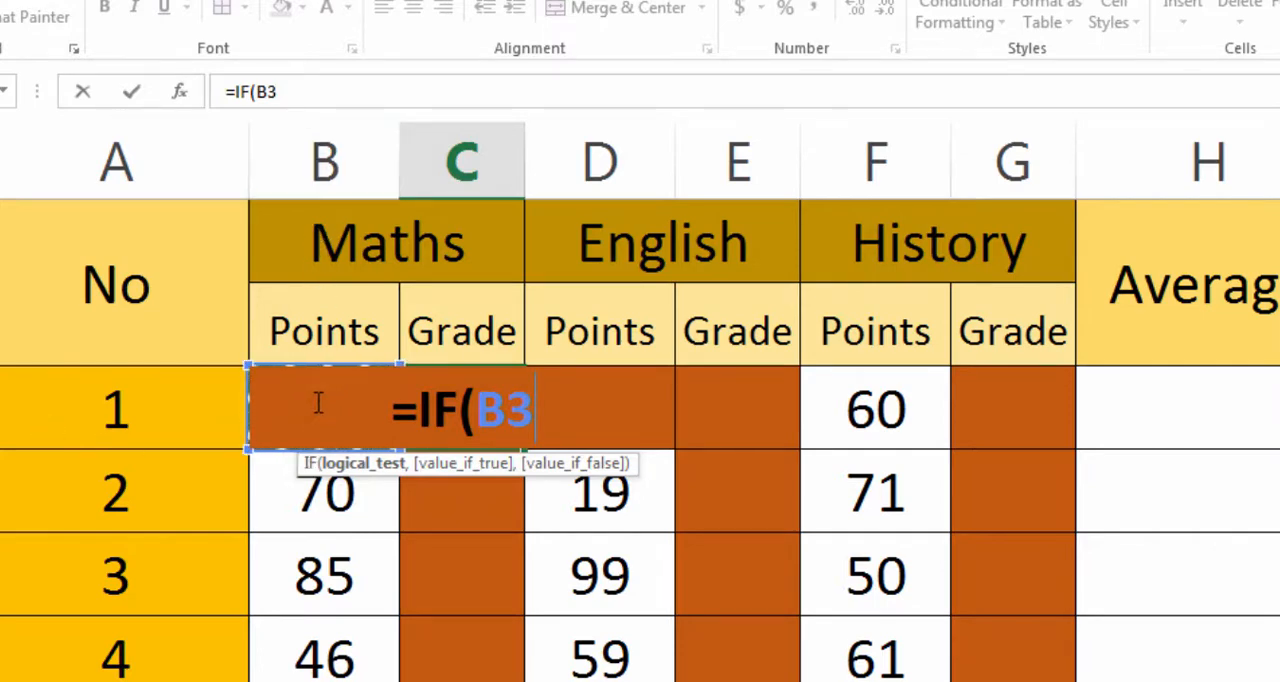
{"action": "type", "text": ">"}
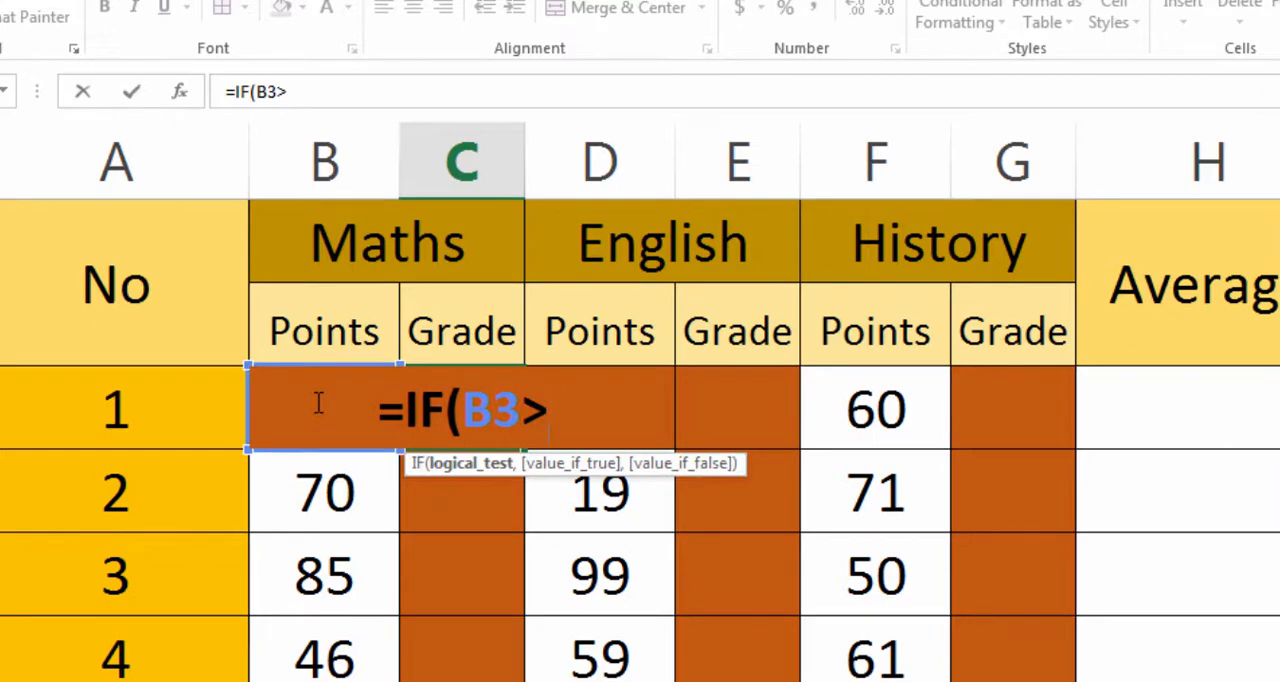
{"action": "type", "text": "="}
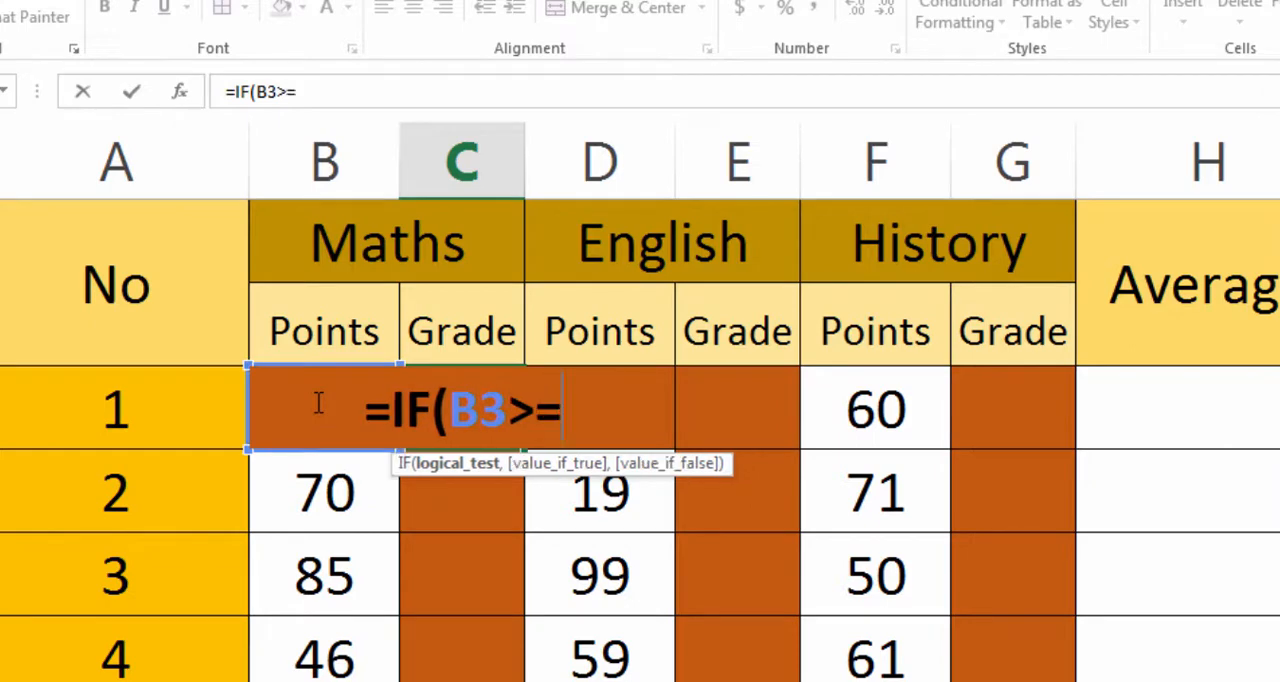
{"action": "type", "text": "85"}
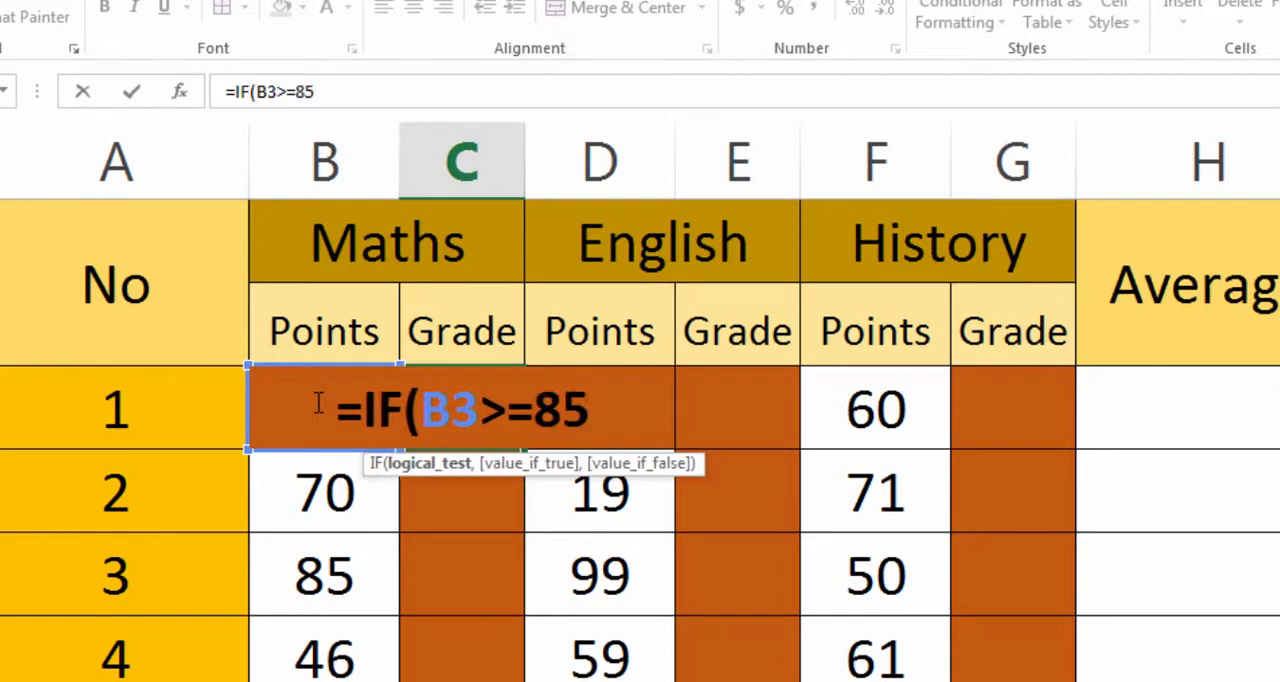
{"action": "type", "text": ","}
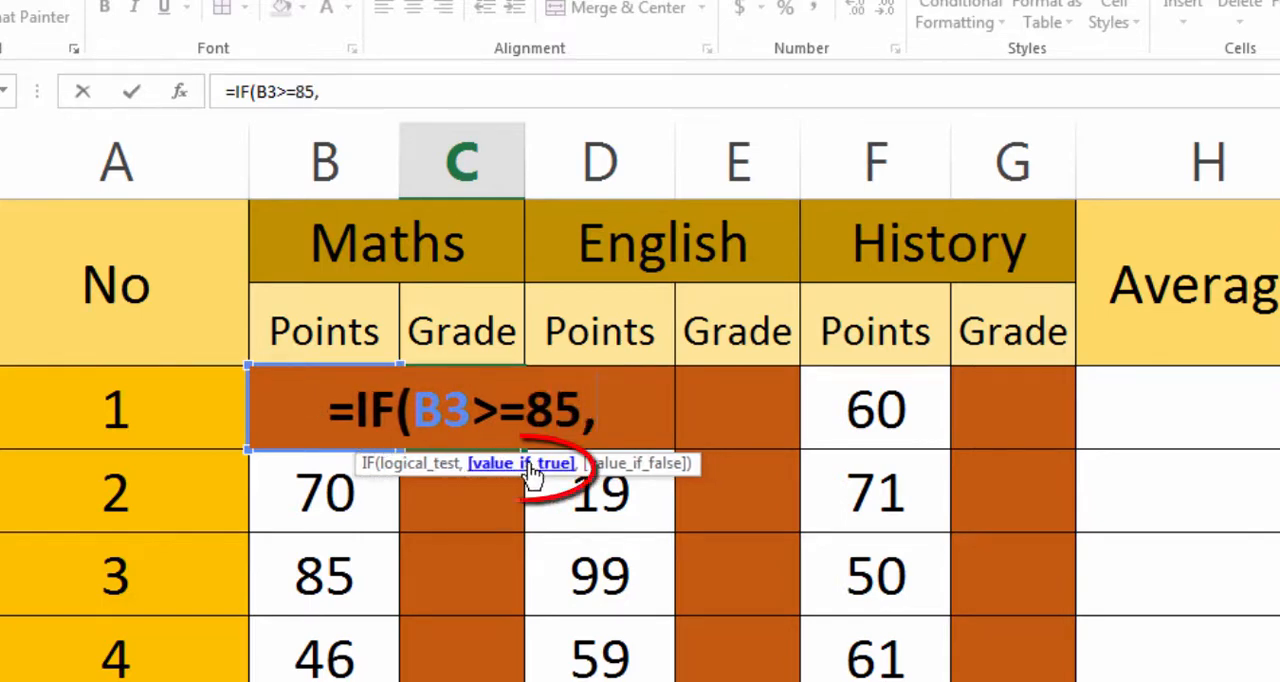
{"action": "type", "text": "\""}
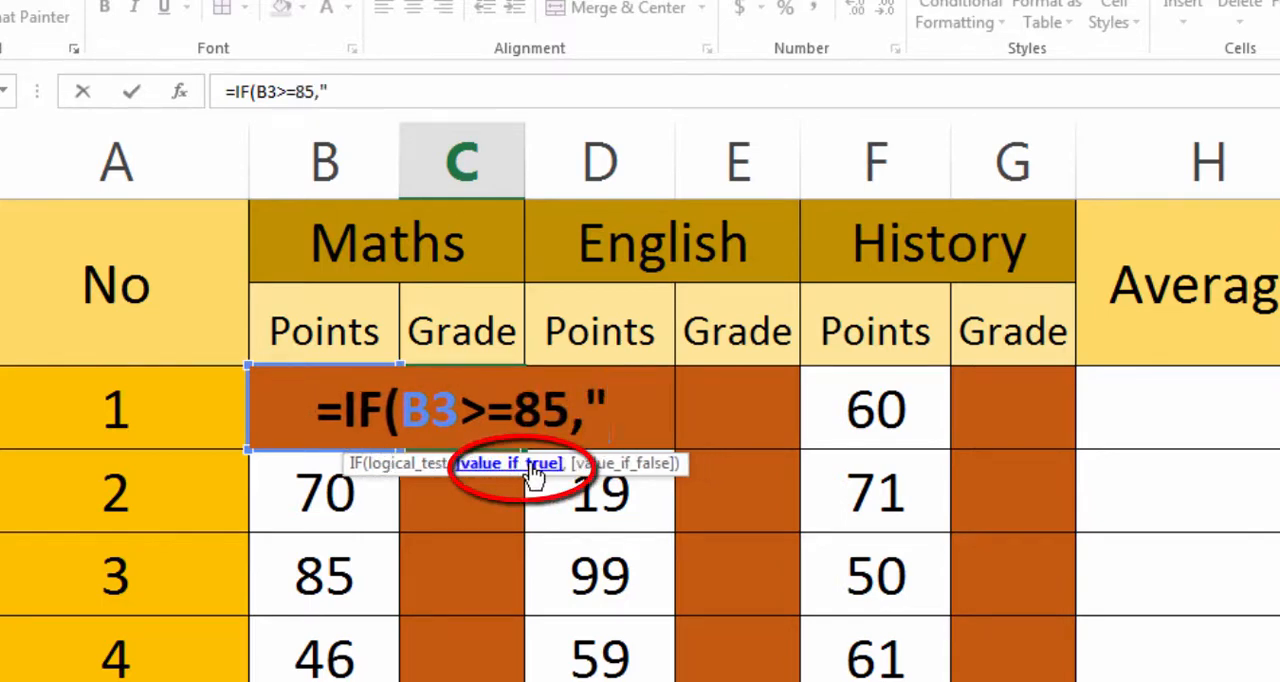
{"action": "type", "text": "5\","}
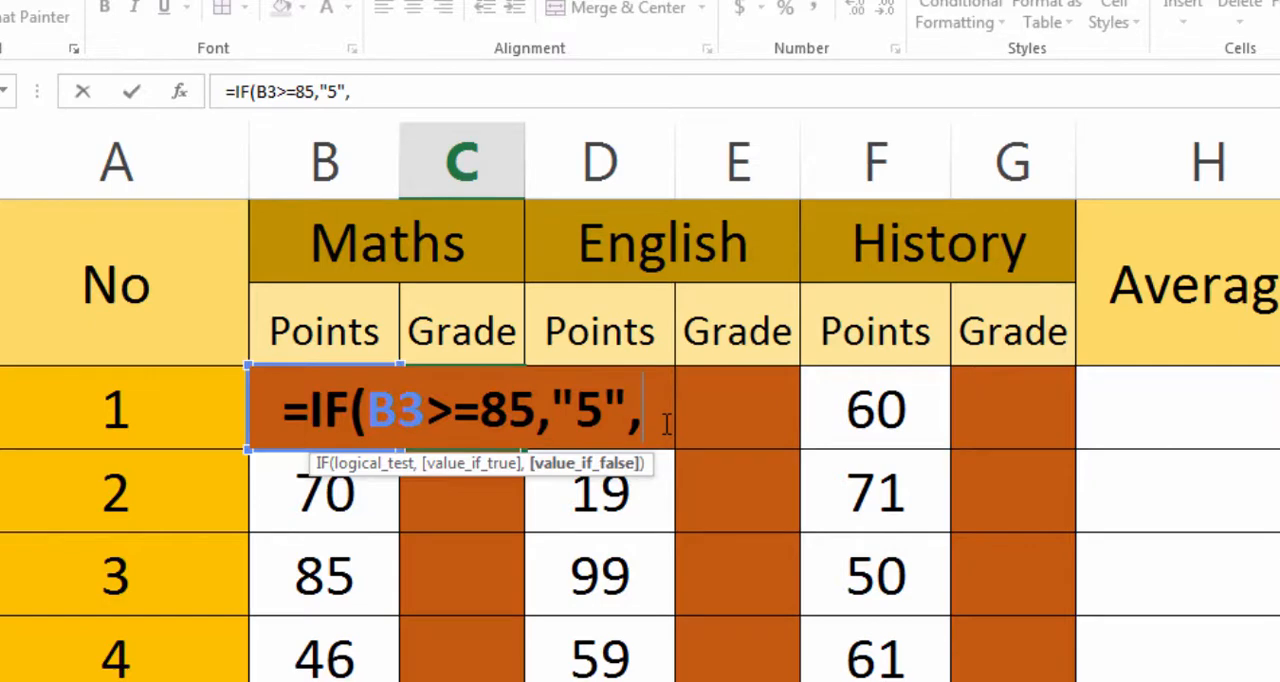
- Nest a second IF as the false value, testing B3>=70 and returning "4" when true
{"action": "type", "text": "if"}
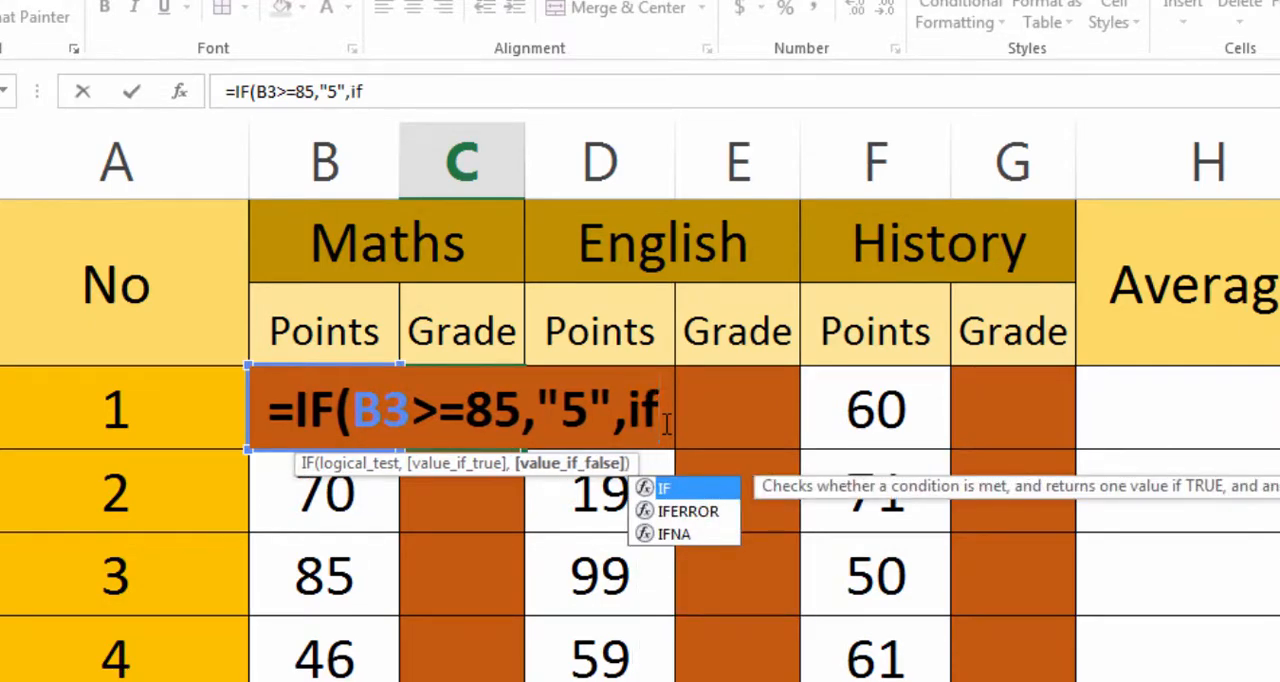
{"action": "type", "text": "("}
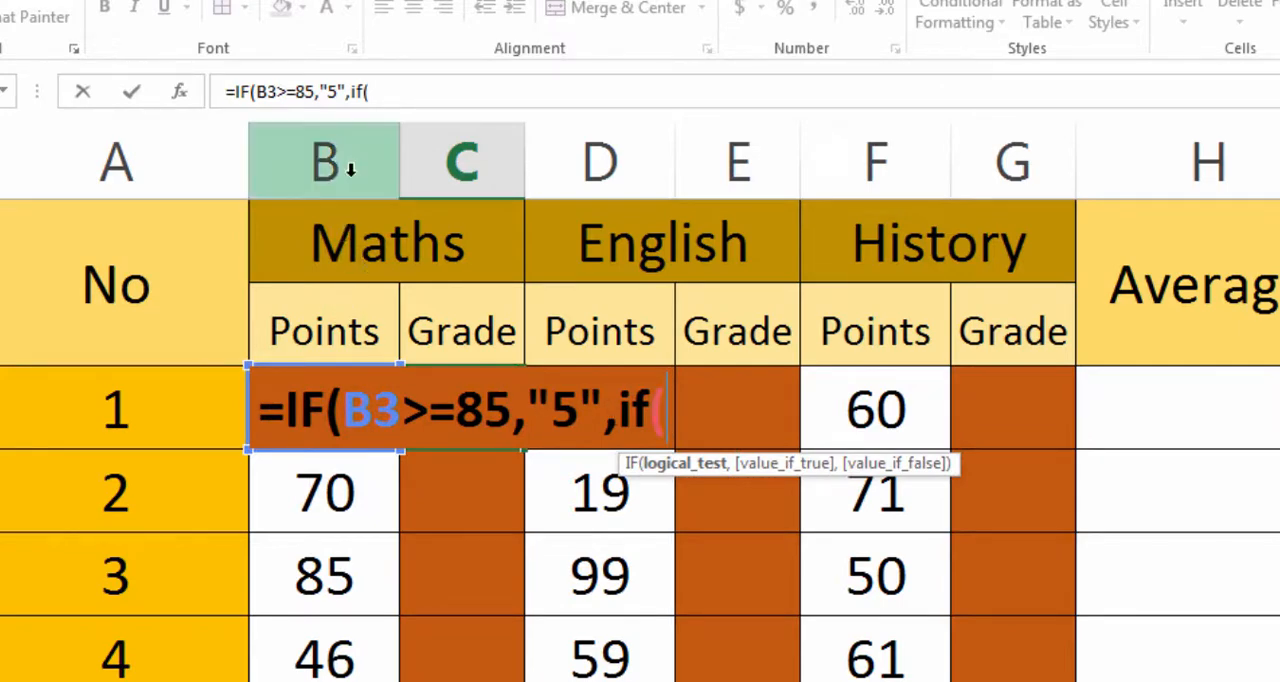
{"action": "type", "text": "b3"}
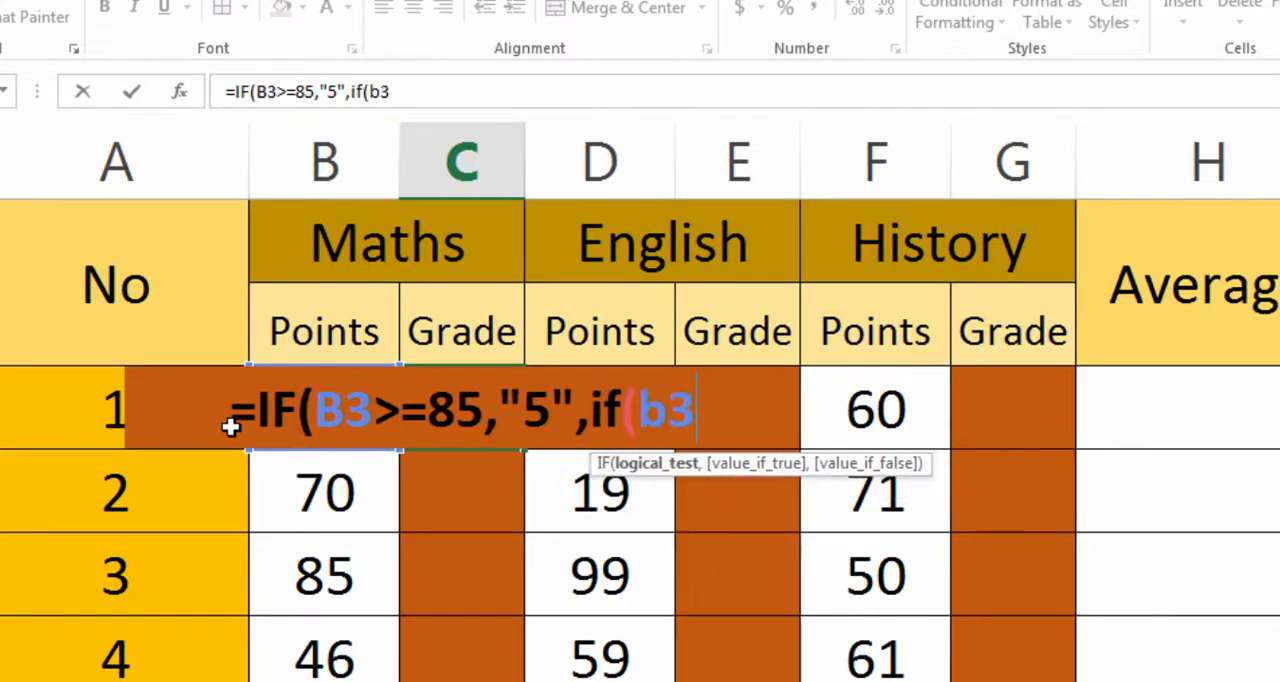
{"action": "type", "text": ">"}
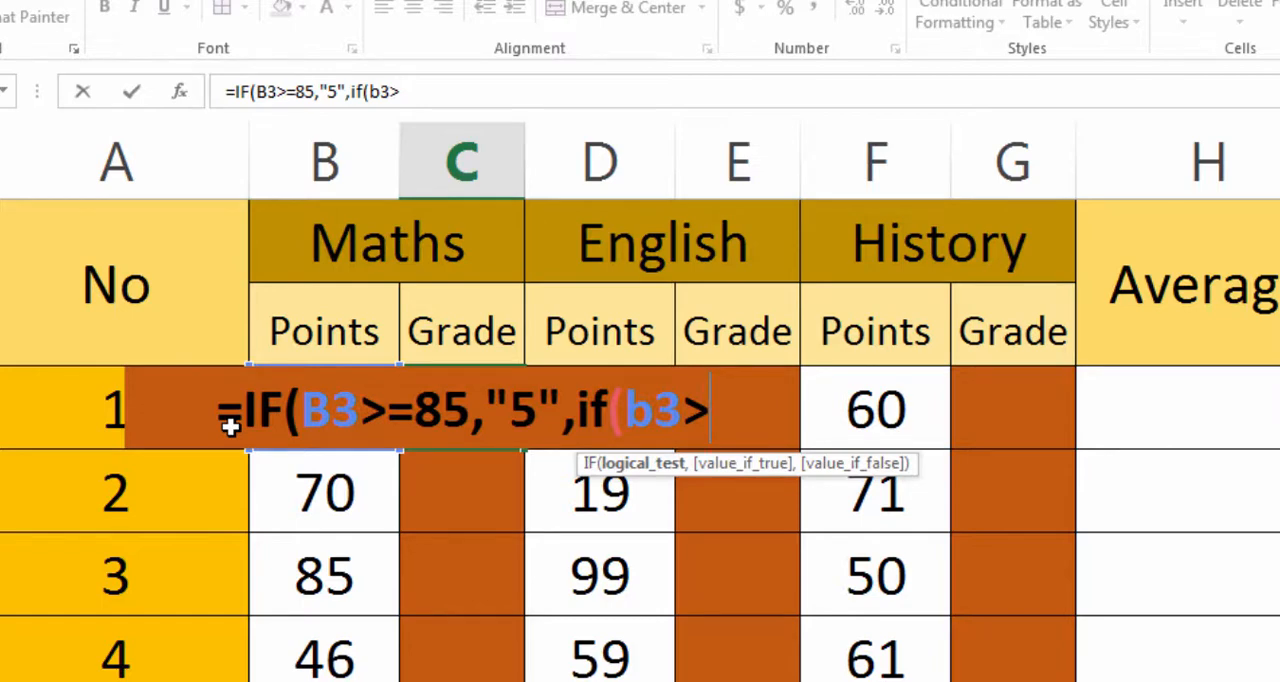
{"action": "type", "text": "=70,"}
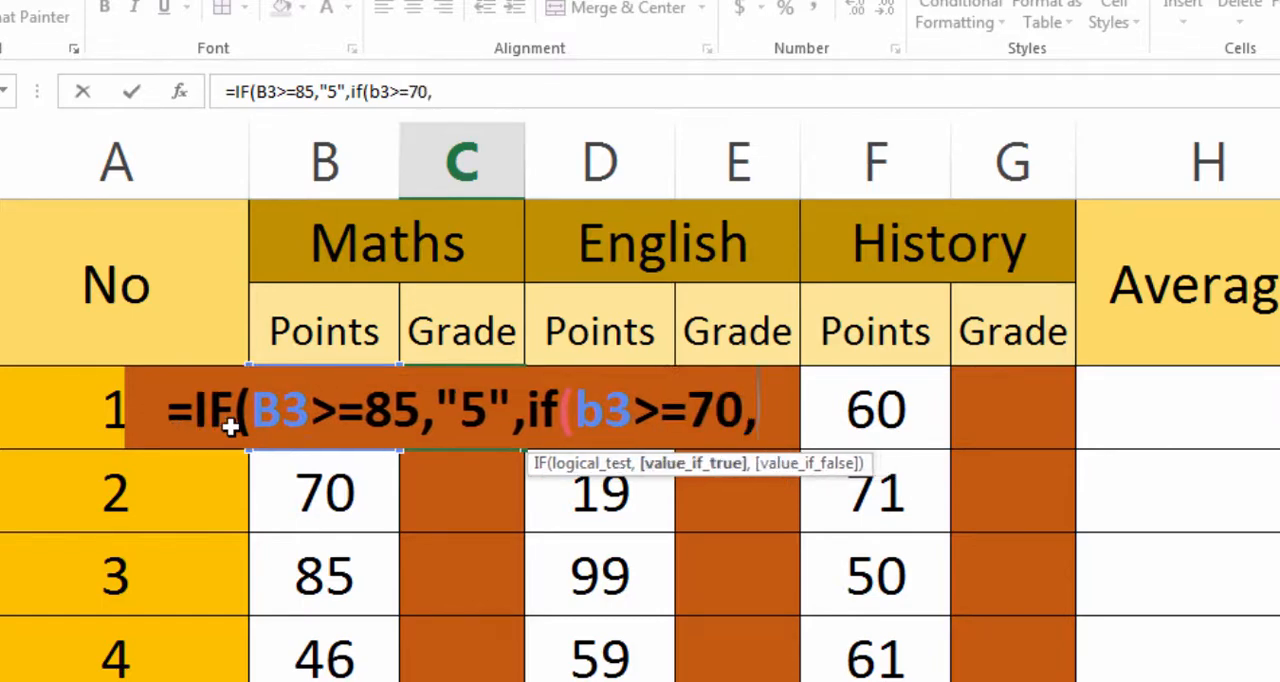
{"action": "type", "text": "\"\""}
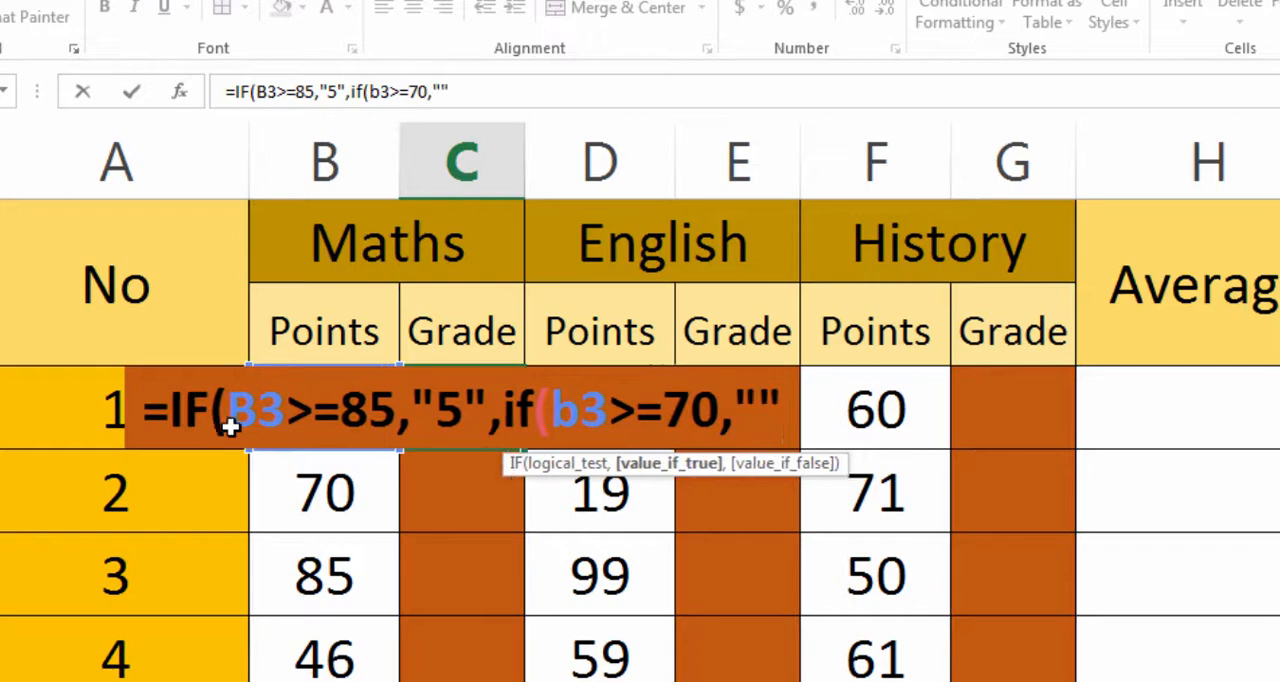
{"action": "left_click", "coordinate": [761, 406]}
{"action": "type", "text": "4"}
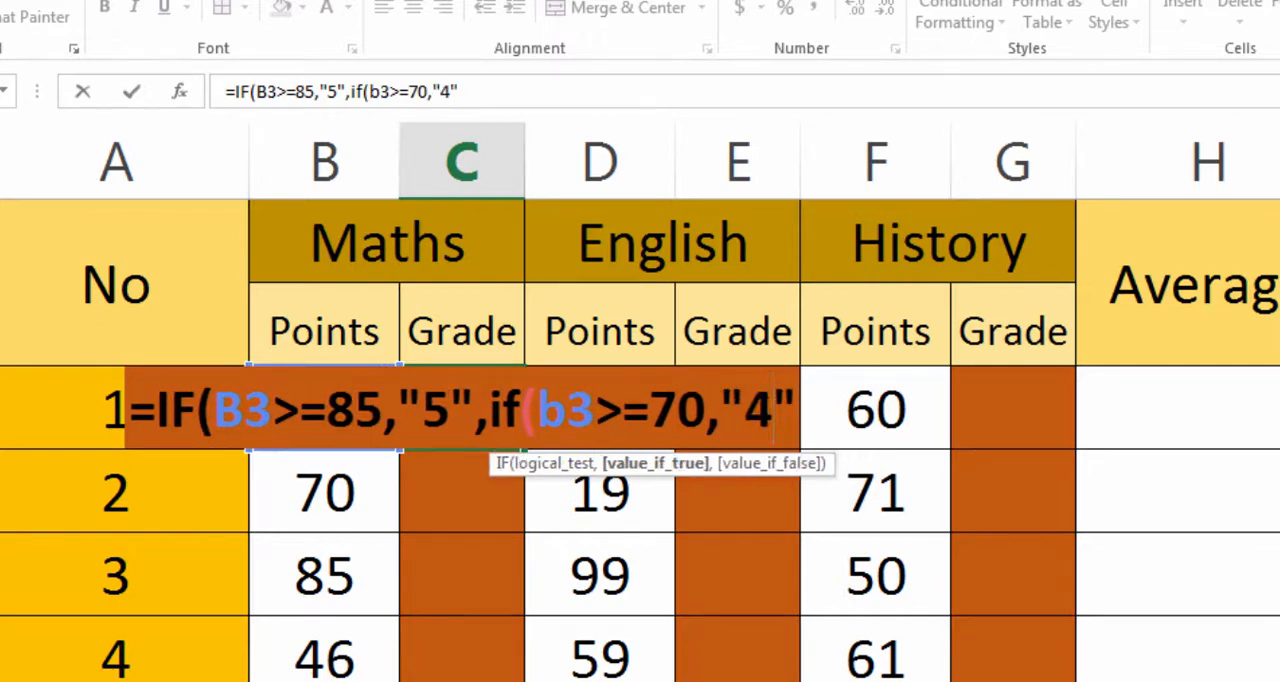
{"action": "key", "text": "Right"}
{"action": "type", "text": ","}
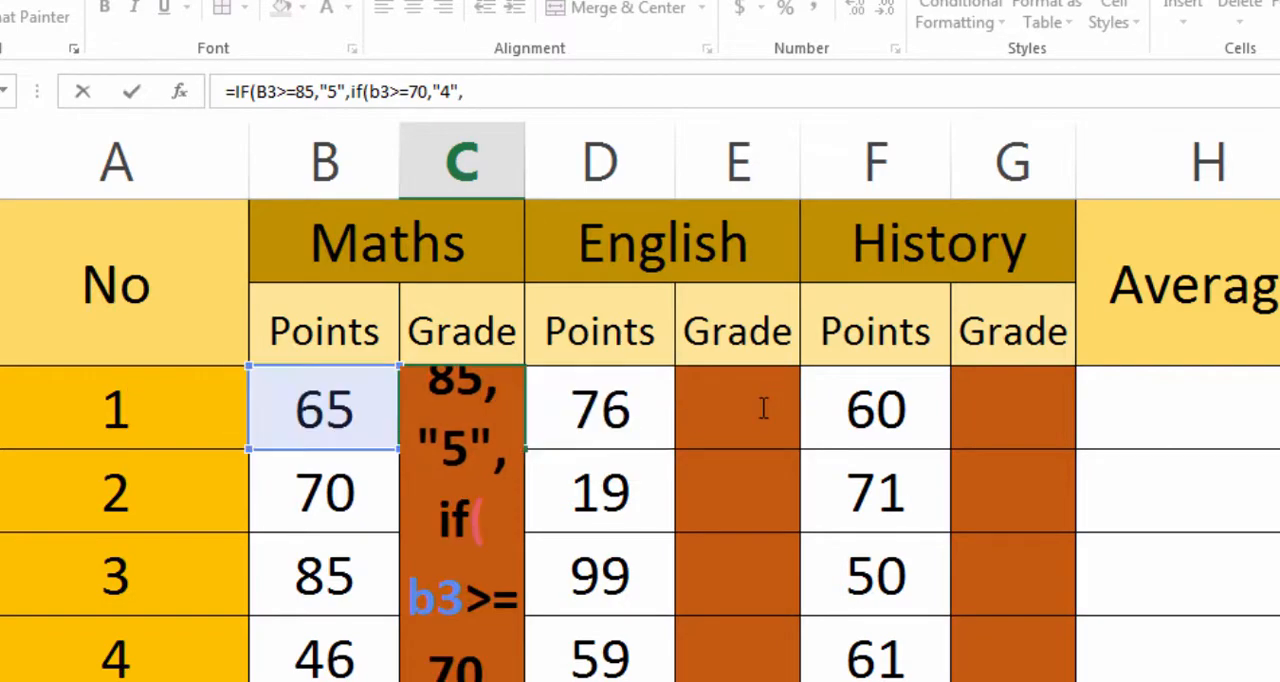
- Continue the C3 formula with a third nested IF that tests B3>=55 and returns "3" when true
{"action": "left_click", "coordinate": [486, 90]}
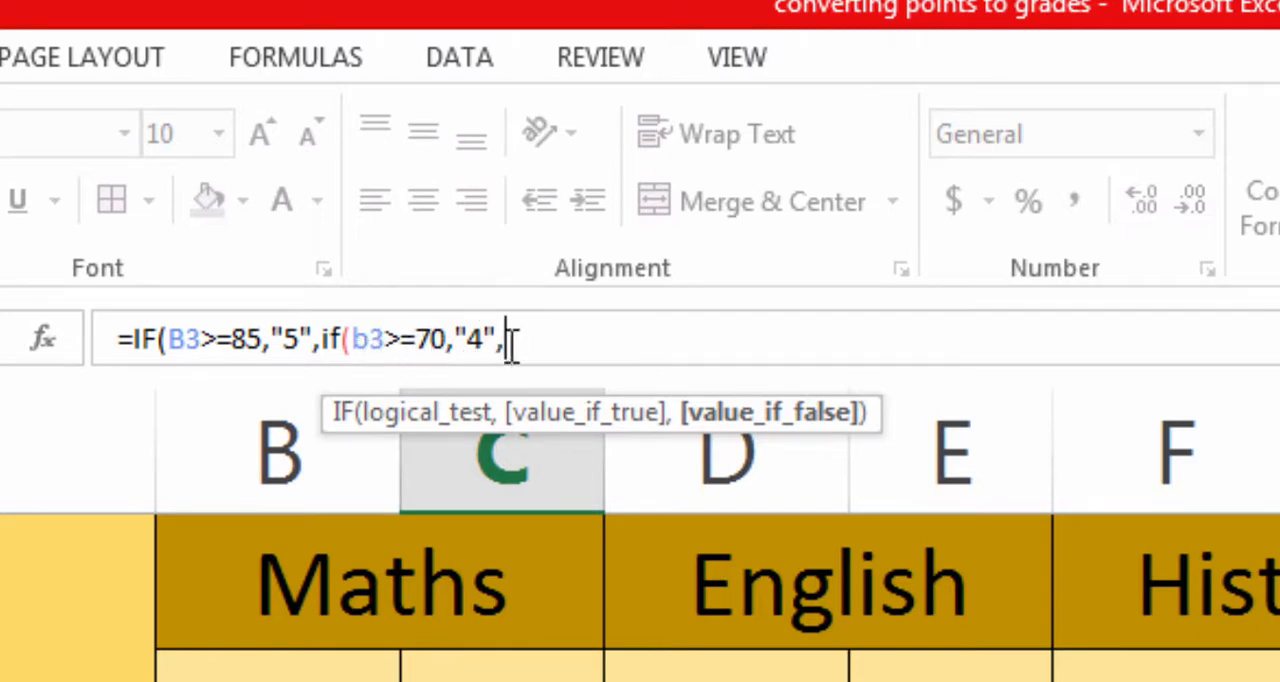
{"action": "type", "text": "if"}
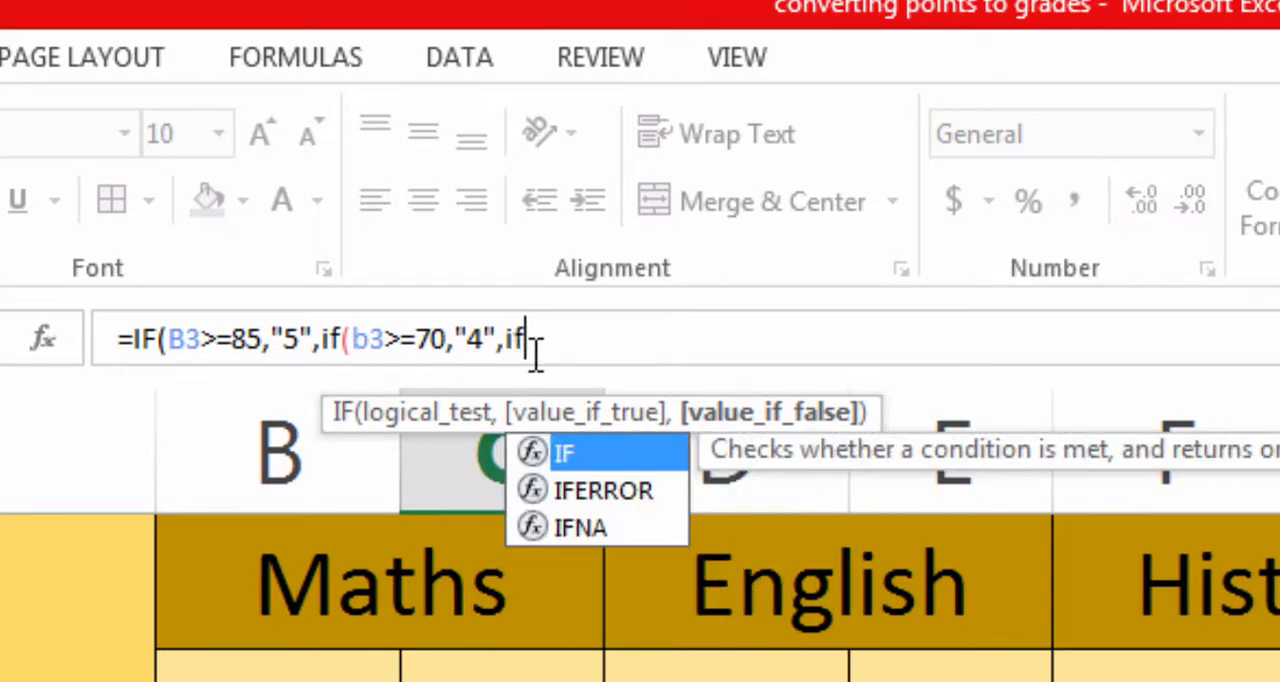
{"action": "key", "text": "Tab"}
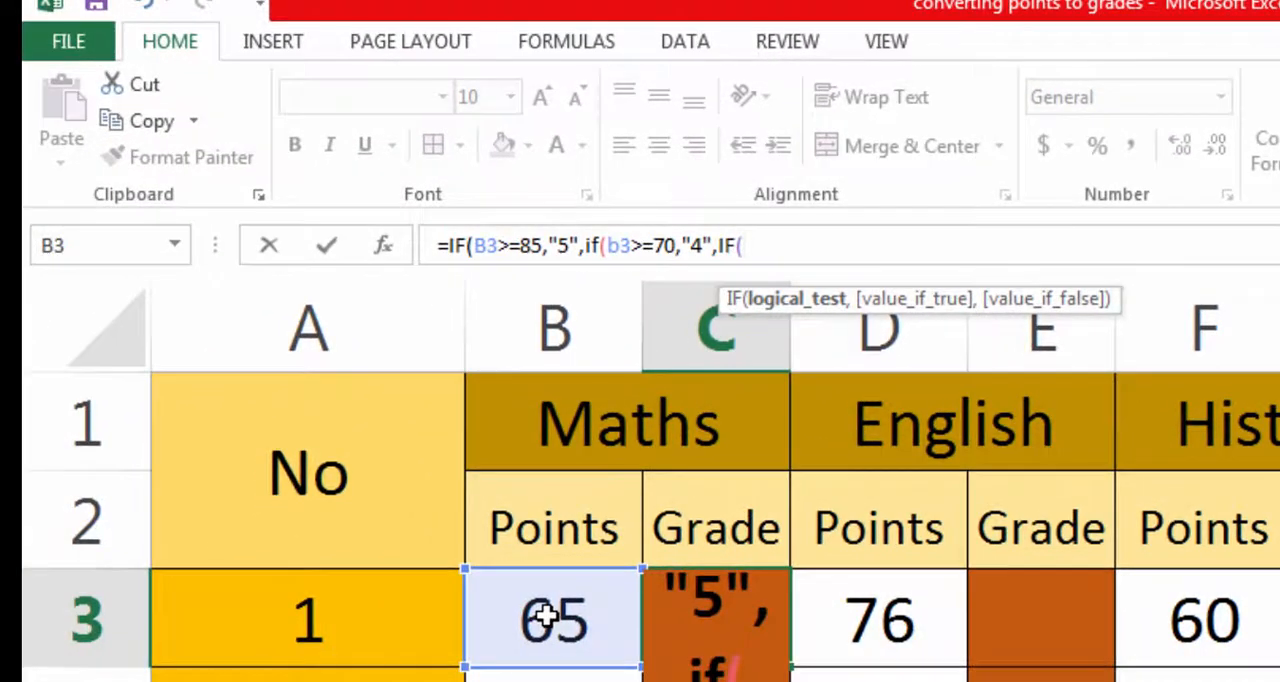
{"action": "left_click", "coordinate": [540, 617]}
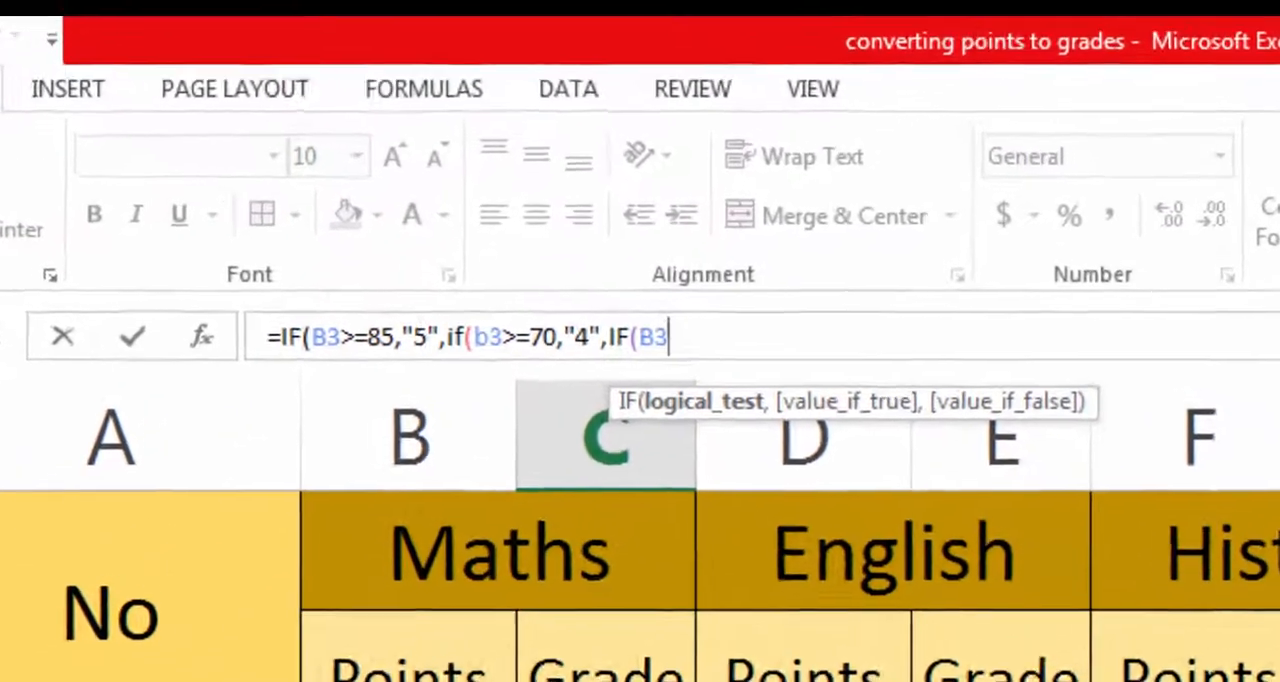
{"action": "type", "text": ">="}
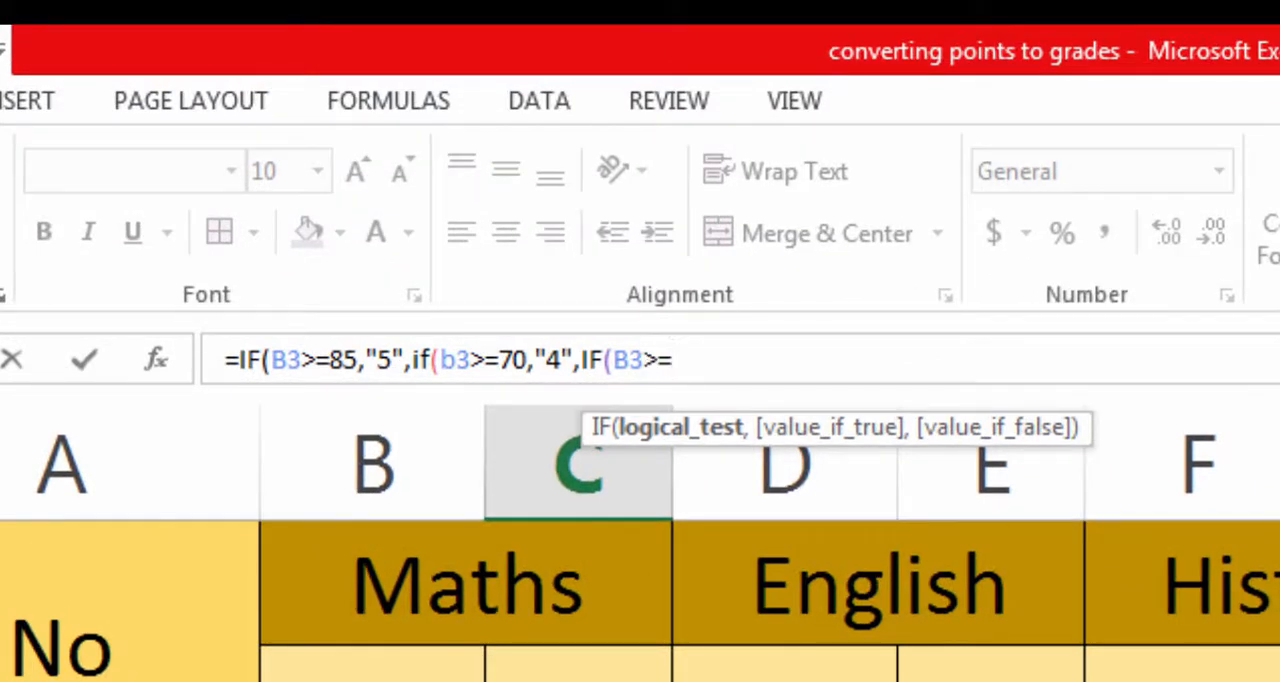
{"action": "type", "text": "55,\""}
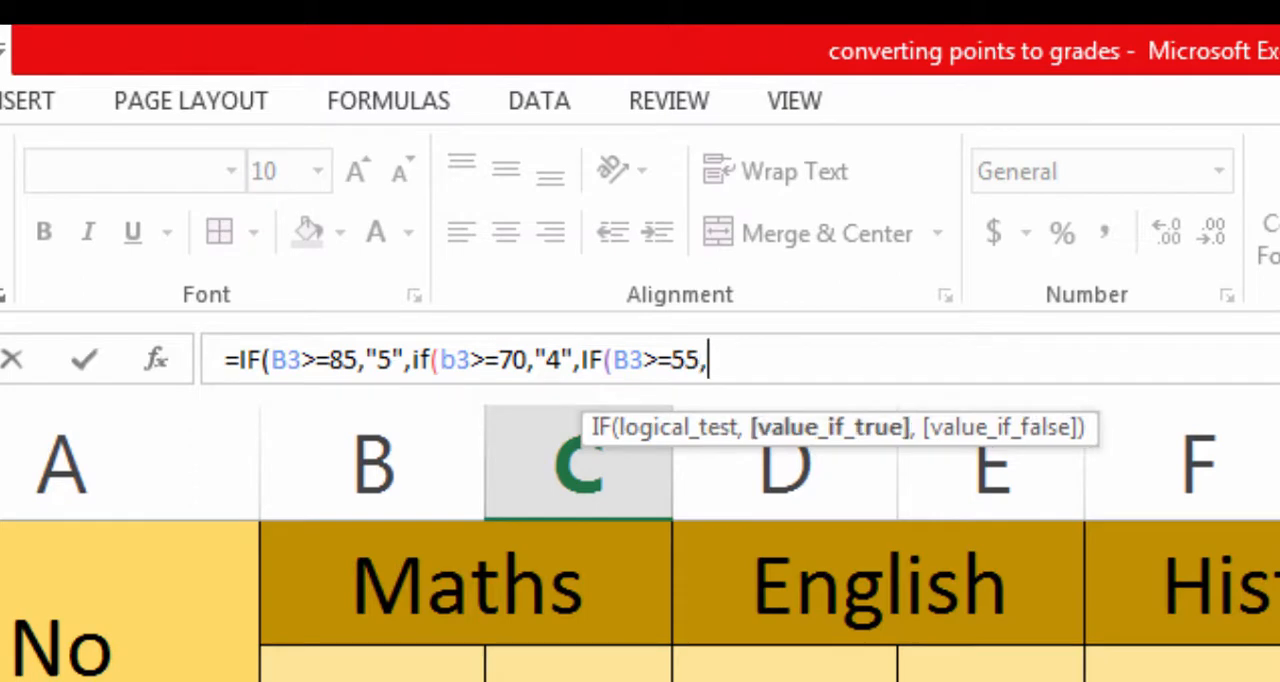
{"action": "type", "text": "\""}
{"action": "left_click", "coordinate": [718, 359]}
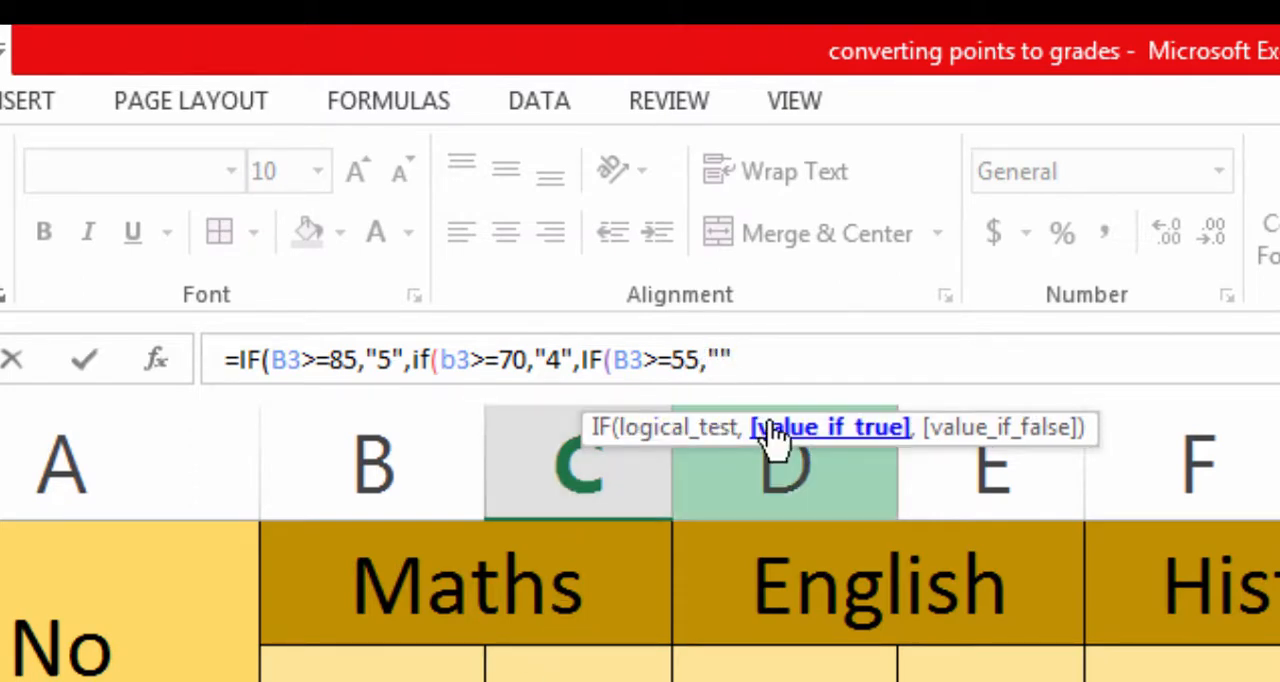
{"action": "type", "text": "3"}
{"action": "key", "text": "Right"}
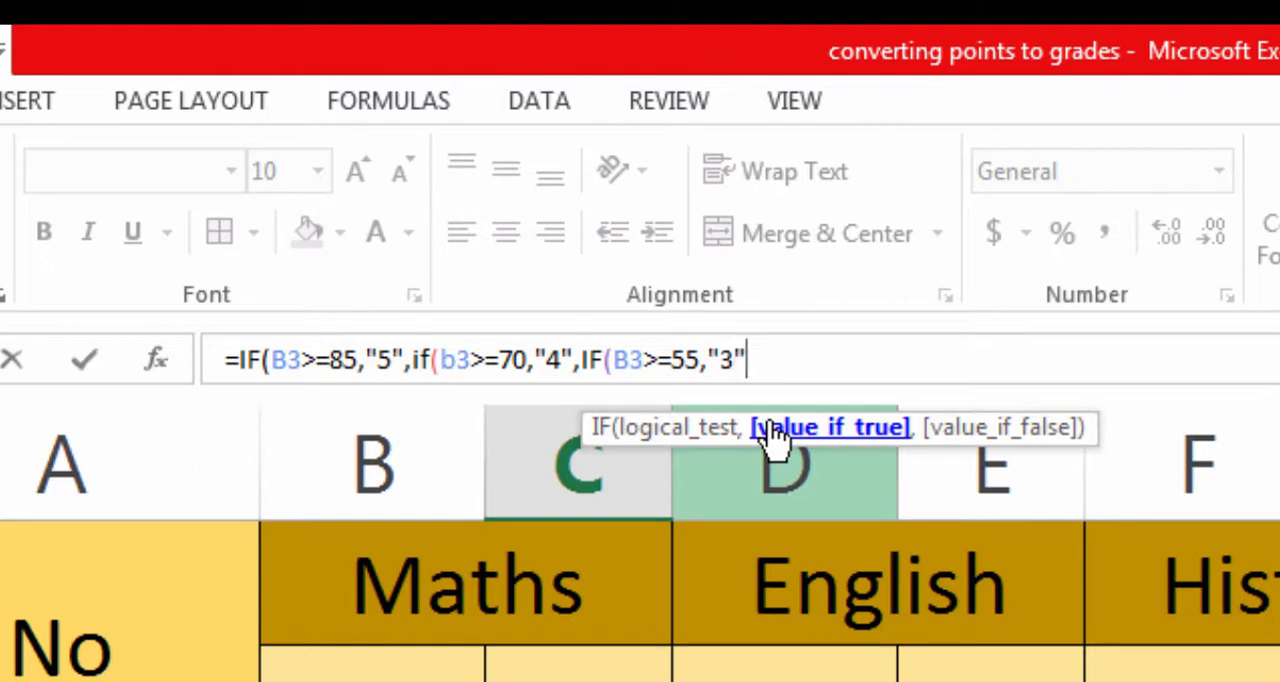
{"action": "type", "text": ",if"}
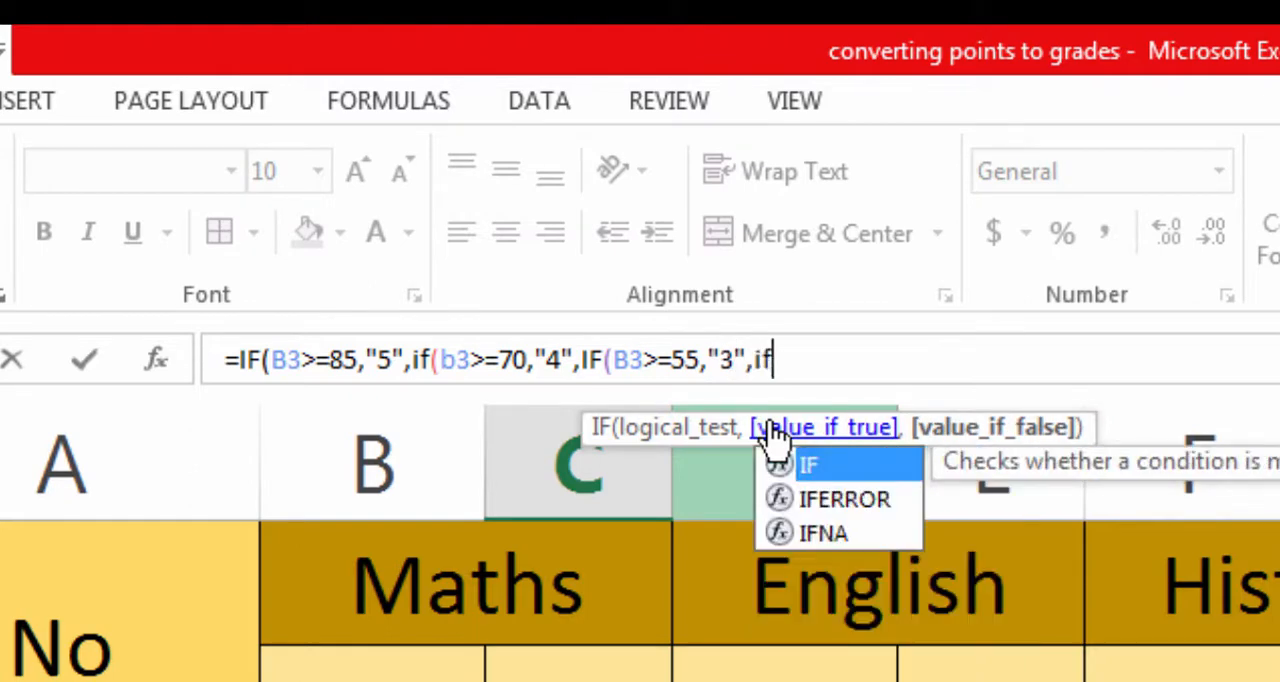
{"action": "type", "text": "("}
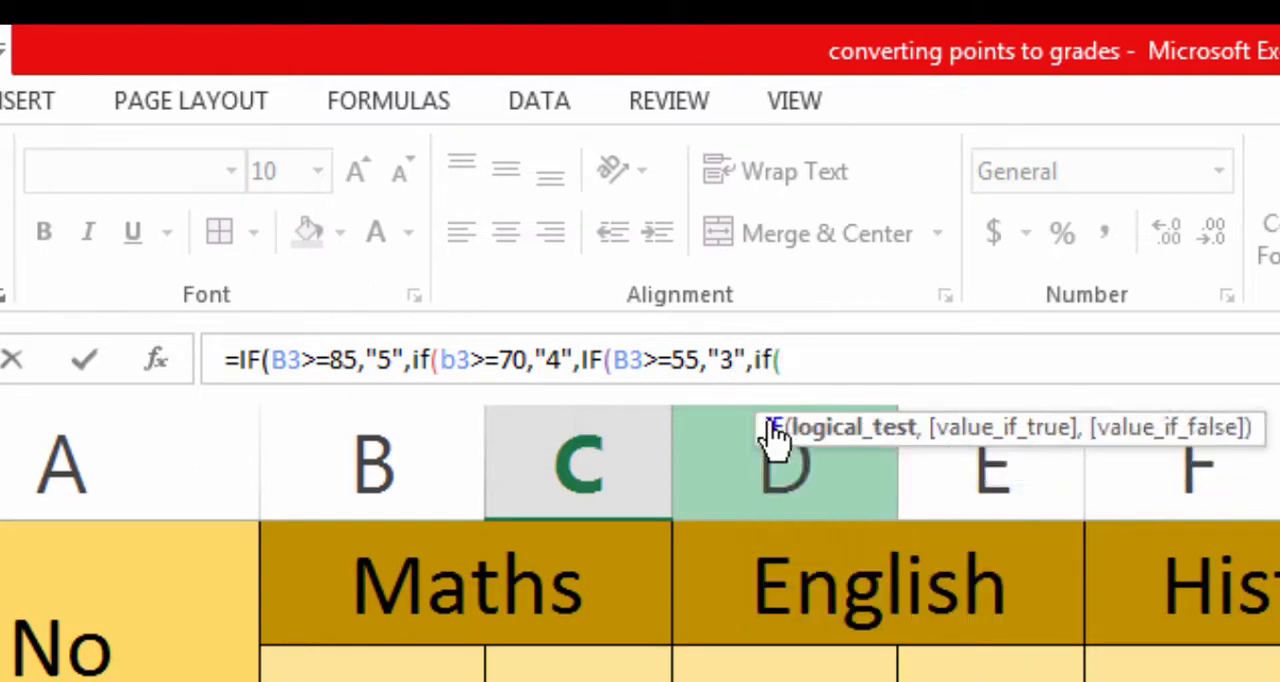
{"action": "type", "text": "B3>"}
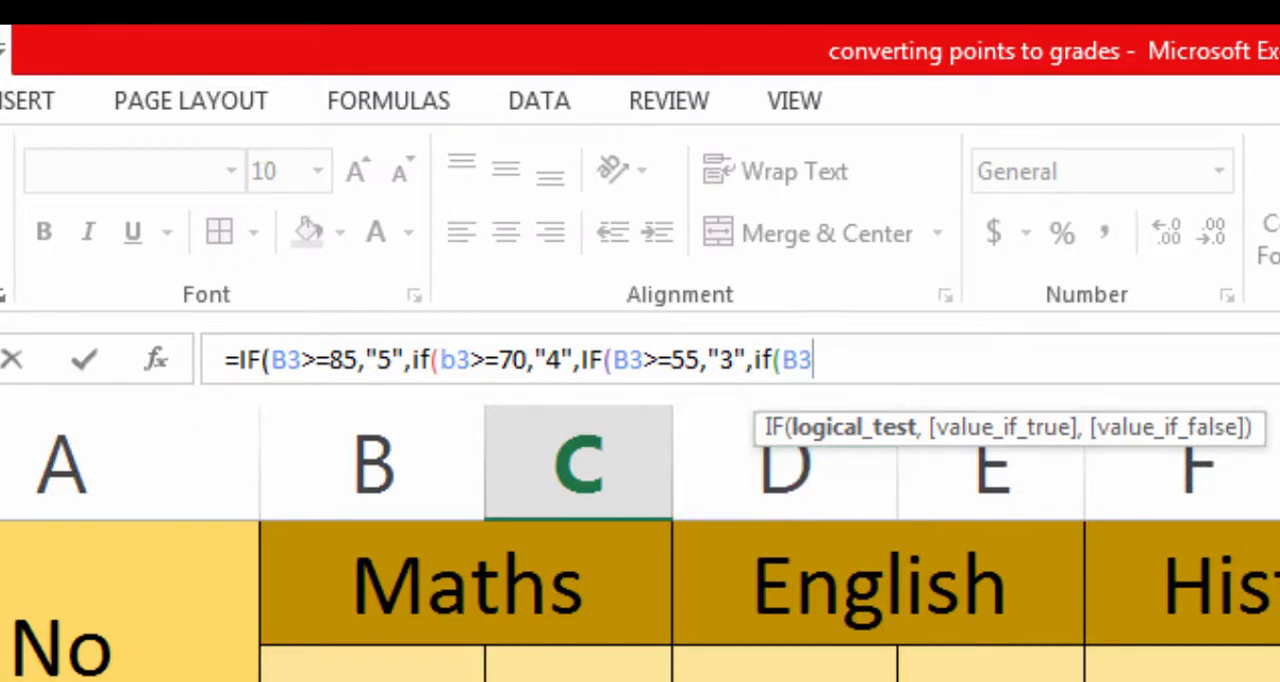
{"action": "type", "text": "=45,\""}
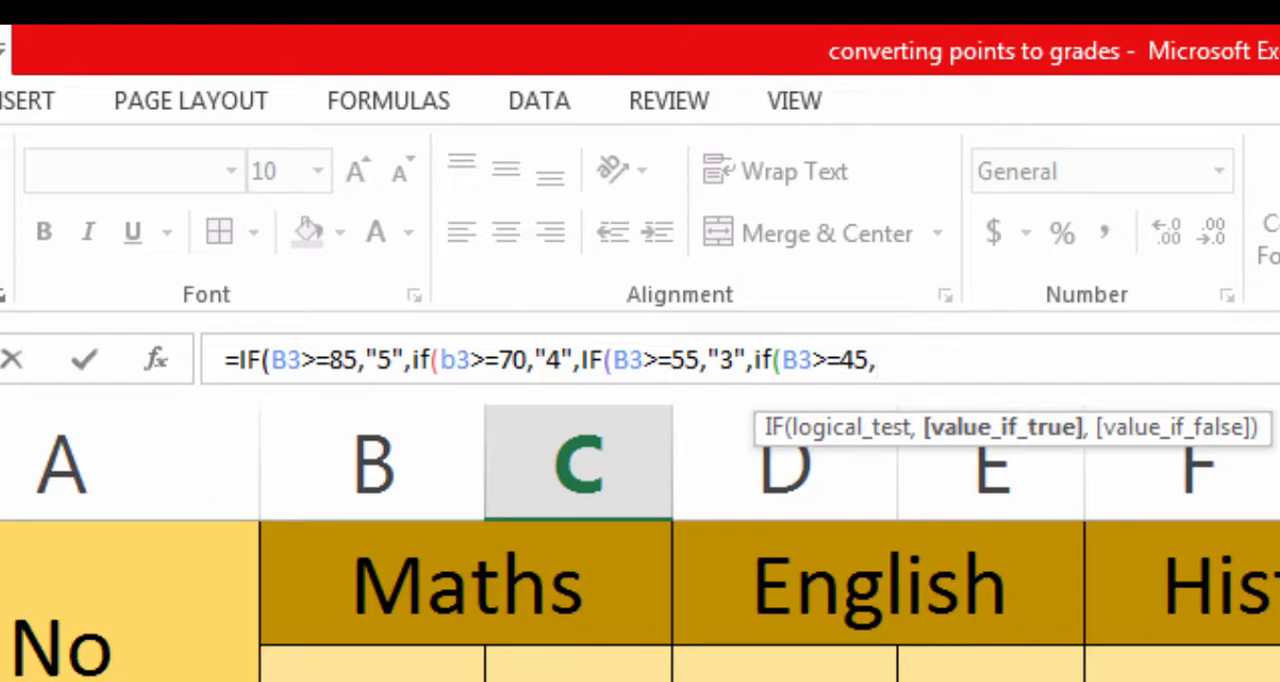
{"action": "type", "text": "2\",\"\""}
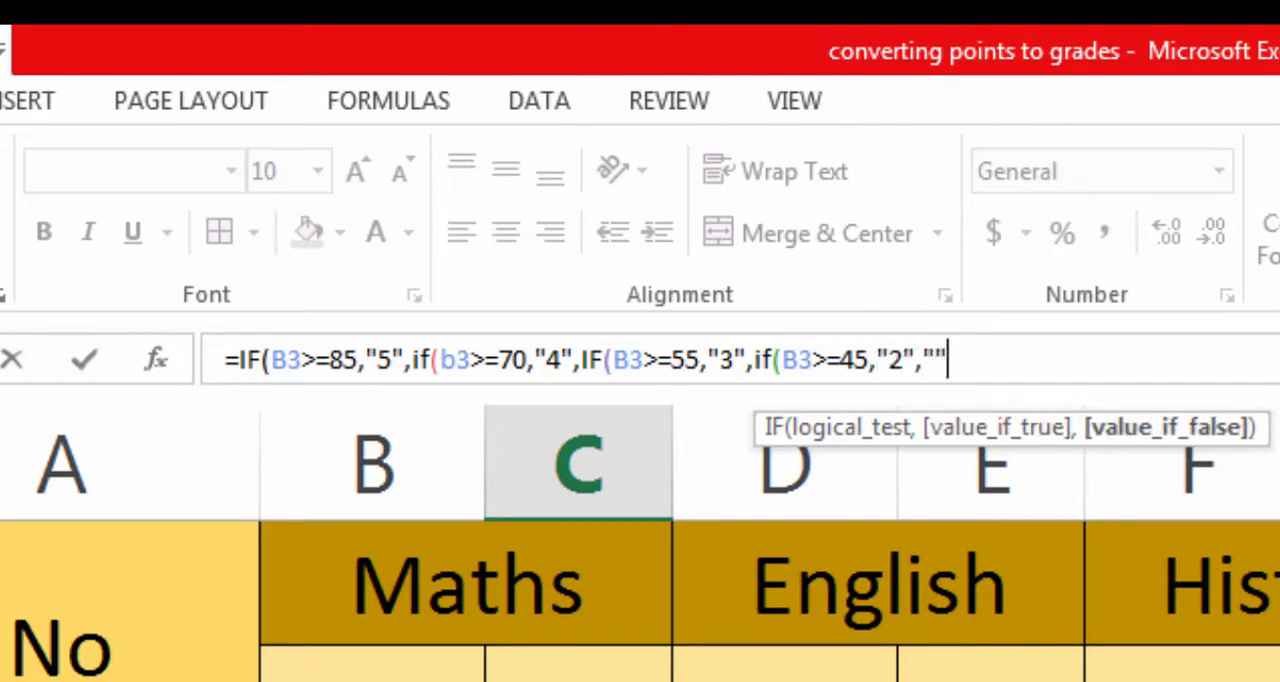
- Finish the C3 formula with "1" as the last false value and accept the correction that adds the missing closing parentheses
{"action": "key", "text": "Return"}
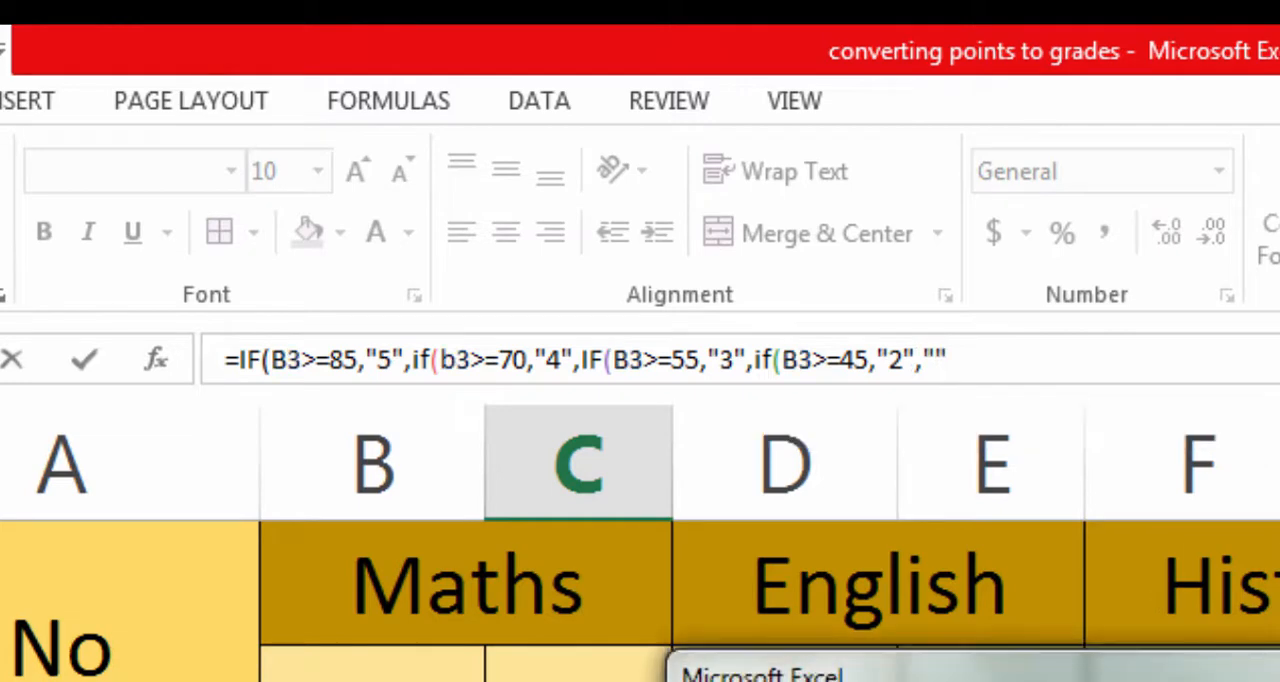
{"action": "left_click", "coordinate": [1090, 681]}
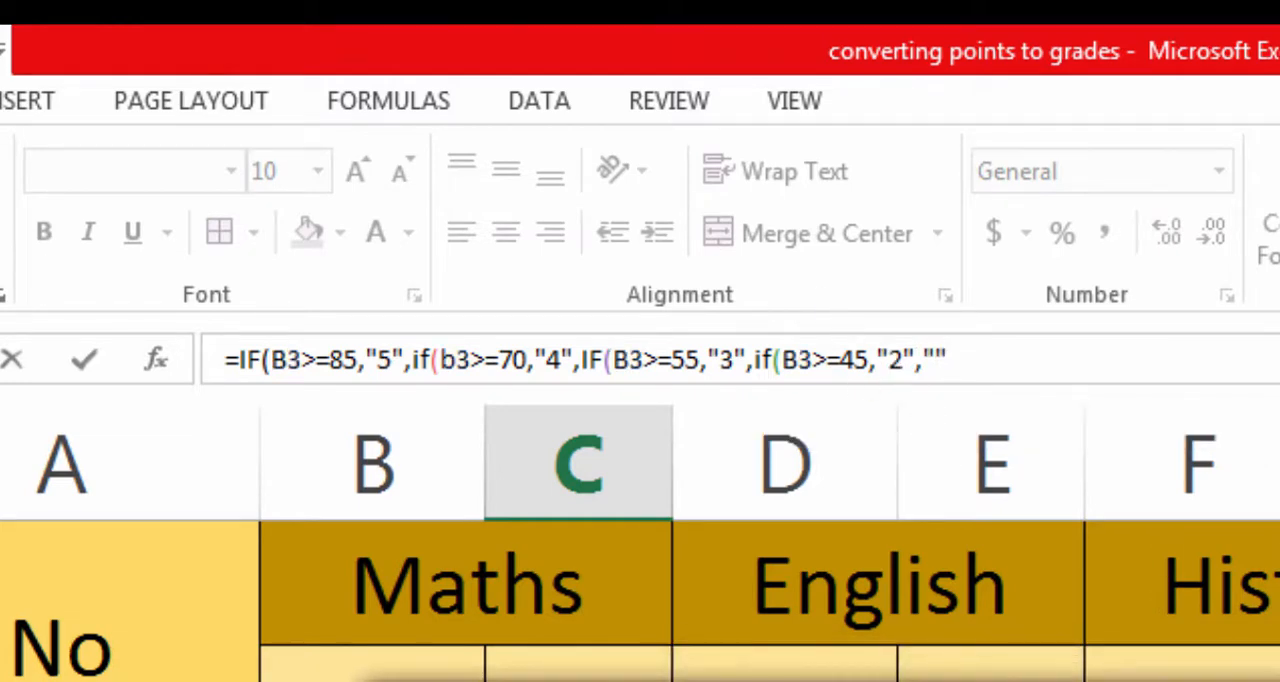
{"action": "left_click", "coordinate": [1070, 681]}
{"action": "left_click", "coordinate": [935, 361]}
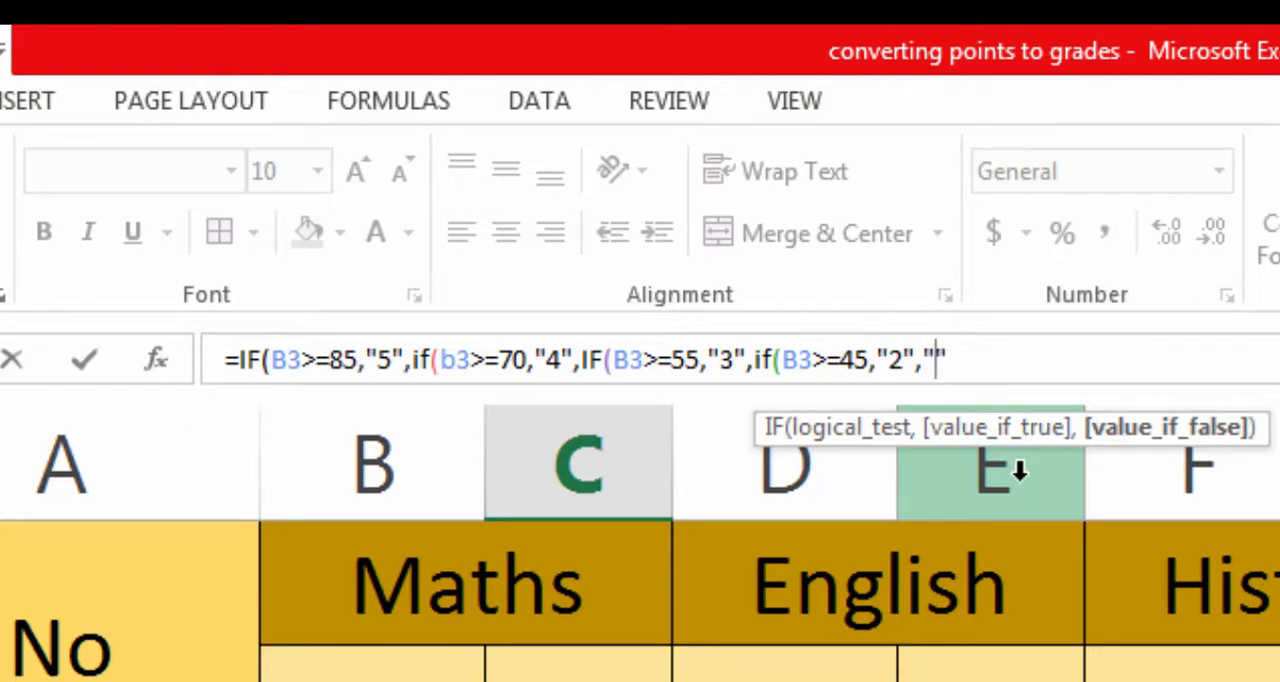
{"action": "type", "text": "1"}
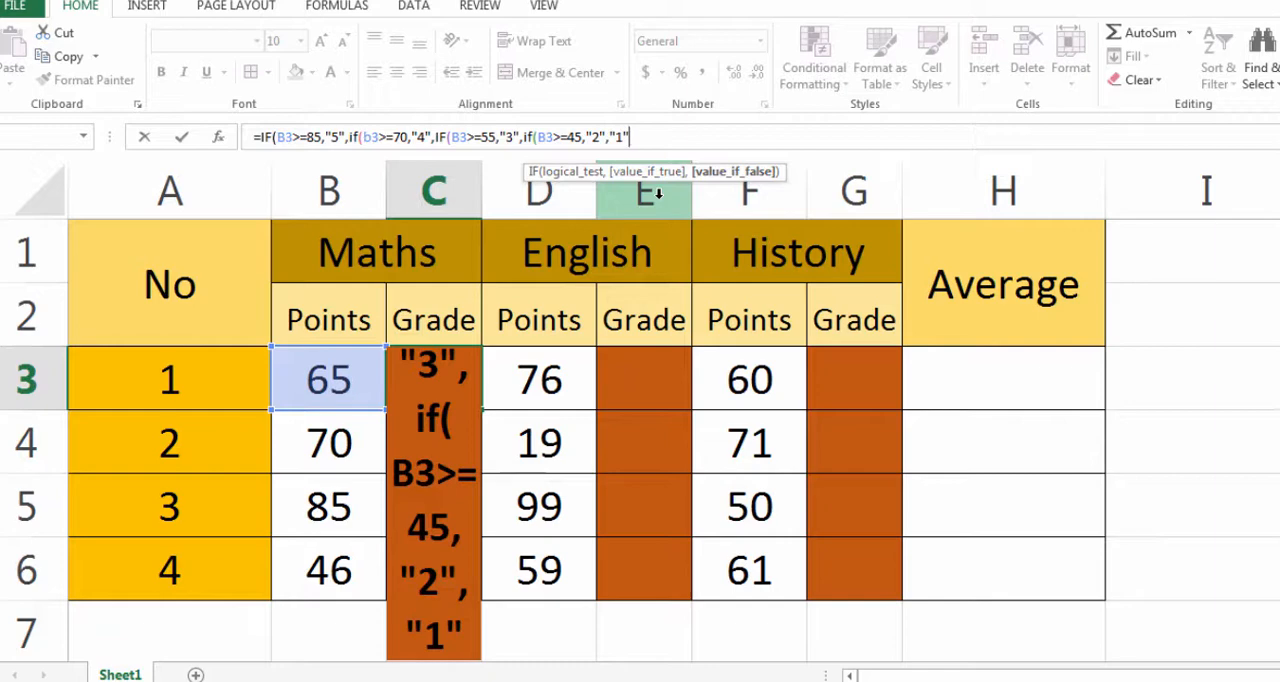
{"action": "type", "text": ")"}
{"action": "key", "text": "BackSpace"}
{"action": "type", "text": ")"}
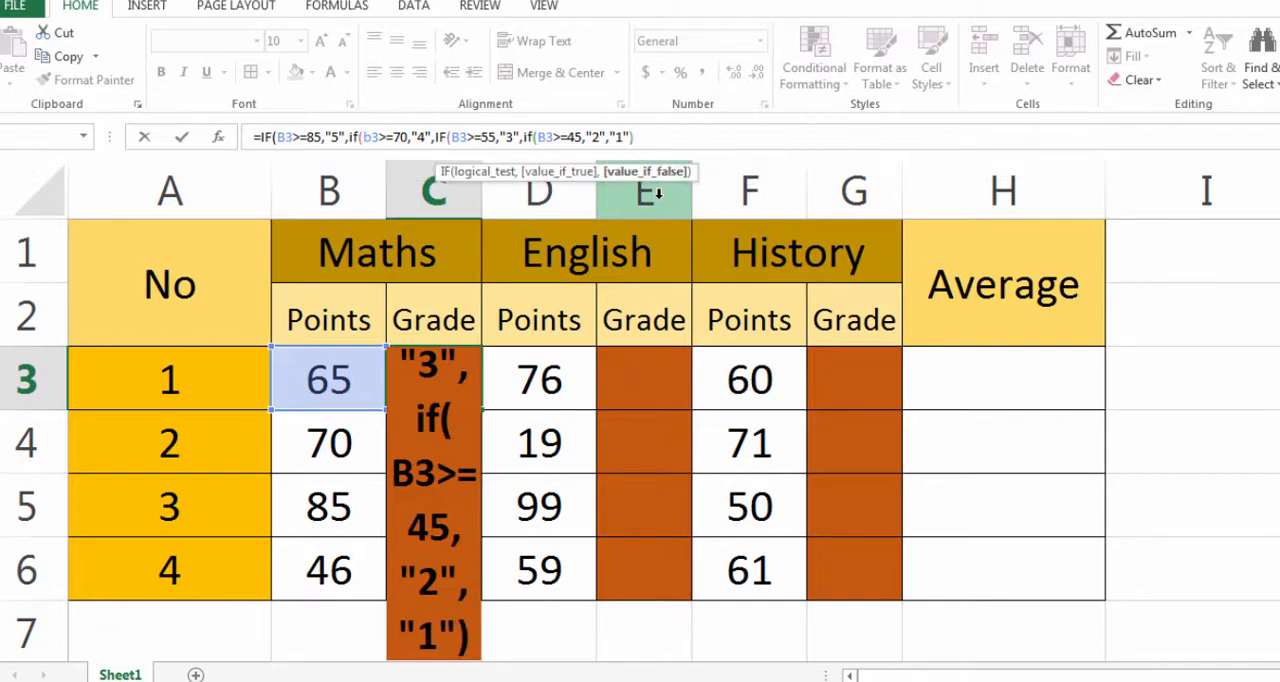
{"action": "key", "text": "Return"}
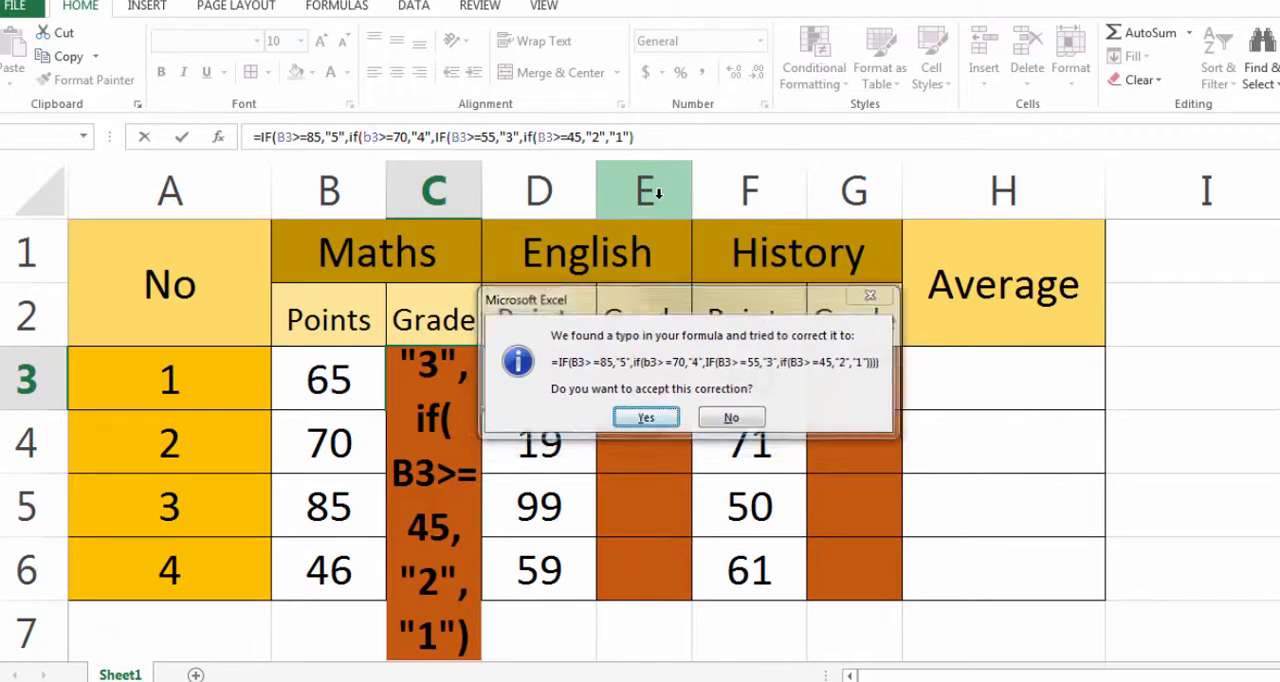
{"action": "key", "text": "Return"}
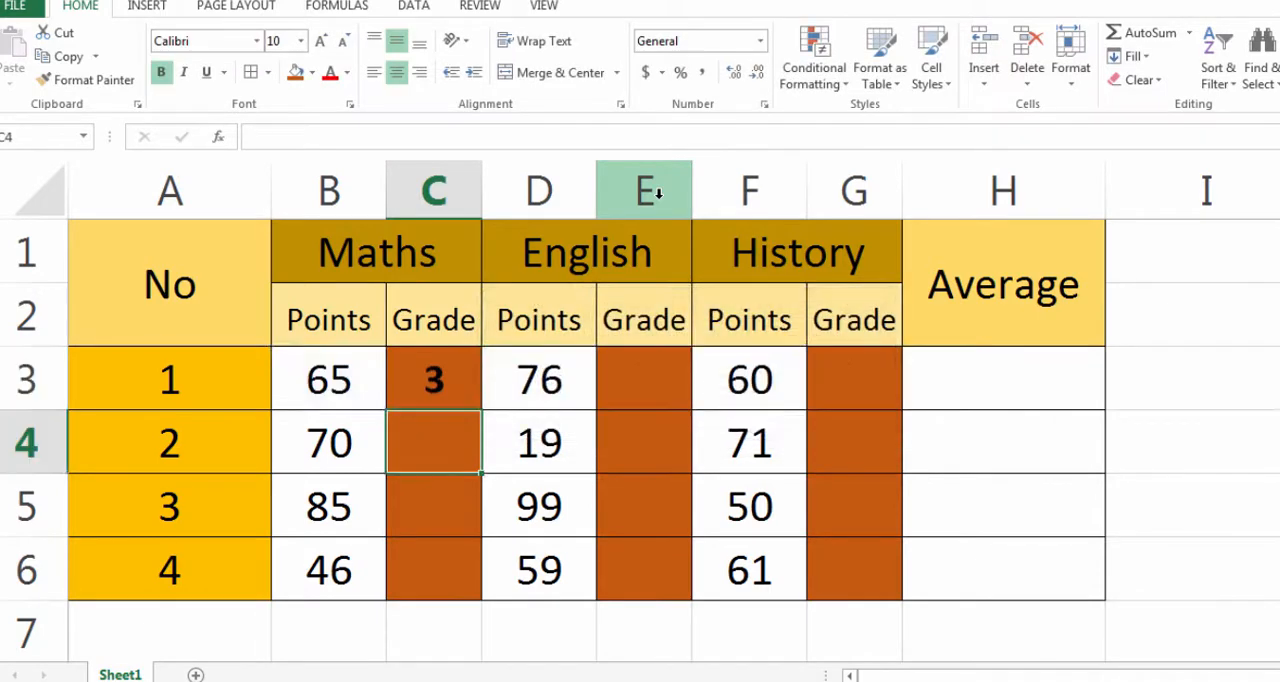
- Test the C3 grade formula by setting the Maths points in B3 to 89
{"action": "left_click", "coordinate": [452, 382]}
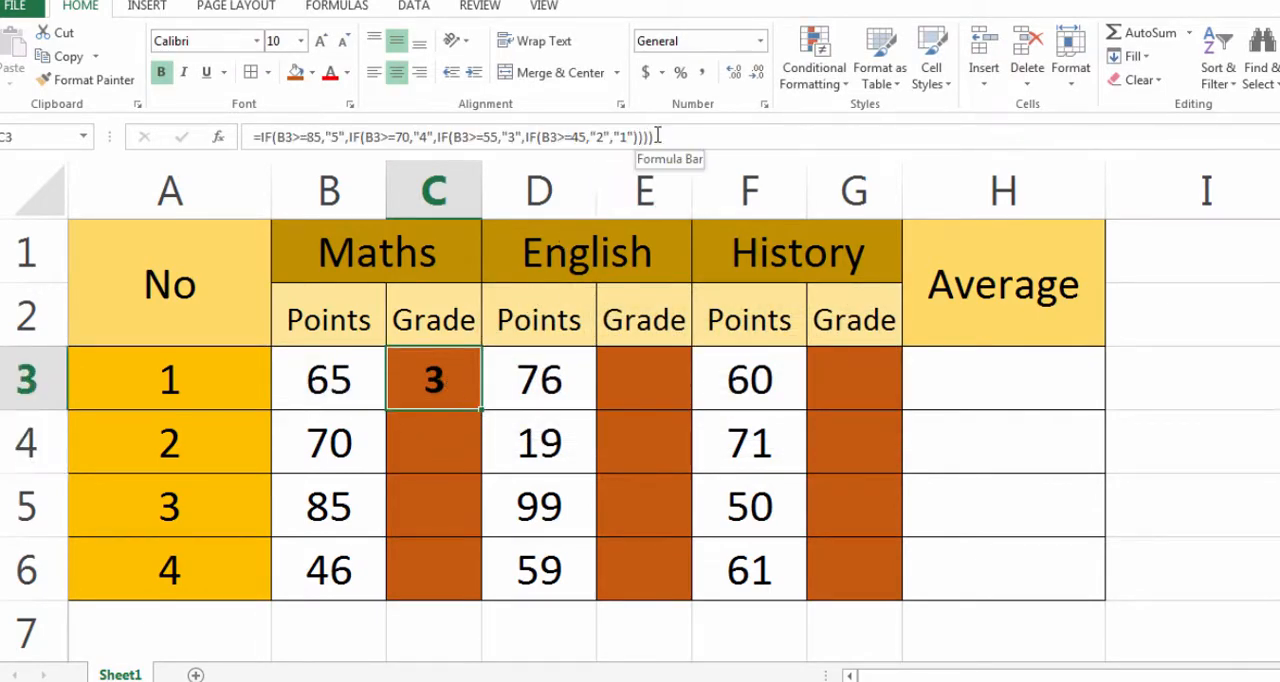
{"action": "left_click", "coordinate": [459, 422]}
{"action": "left_click", "coordinate": [465, 383]}
{"action": "left_click", "coordinate": [356, 387]}
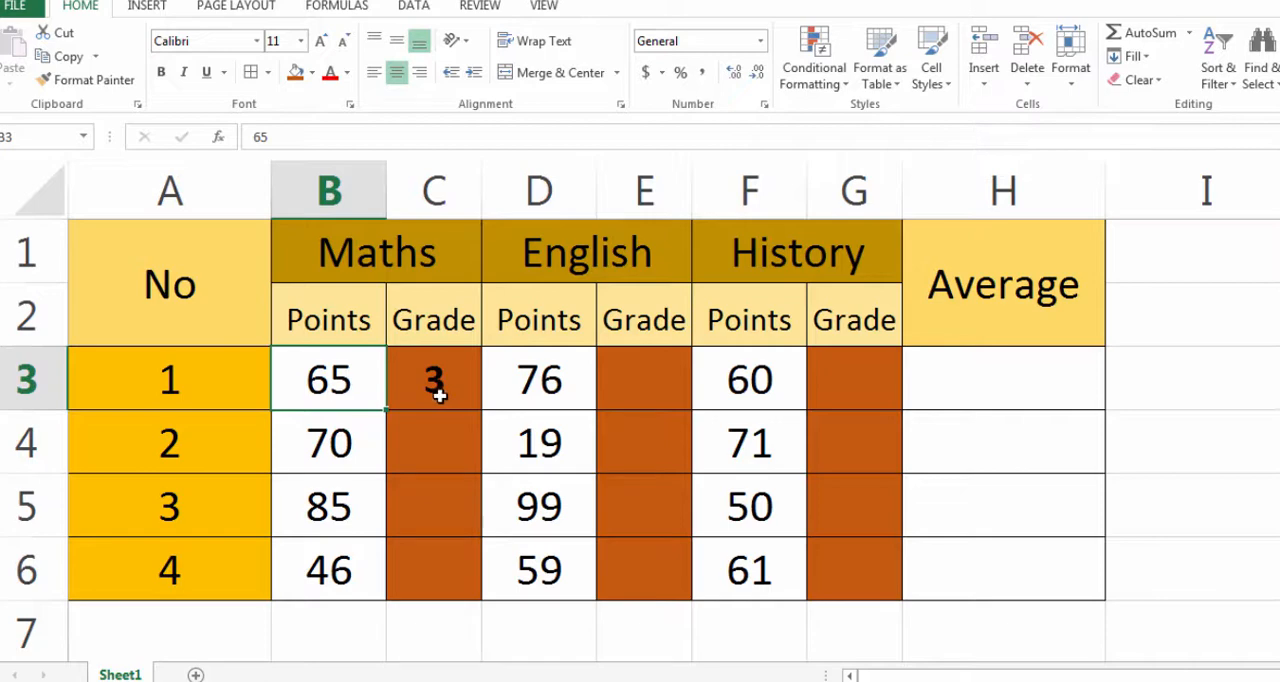
{"action": "type", "text": "89"}
{"action": "key", "text": "Return"}
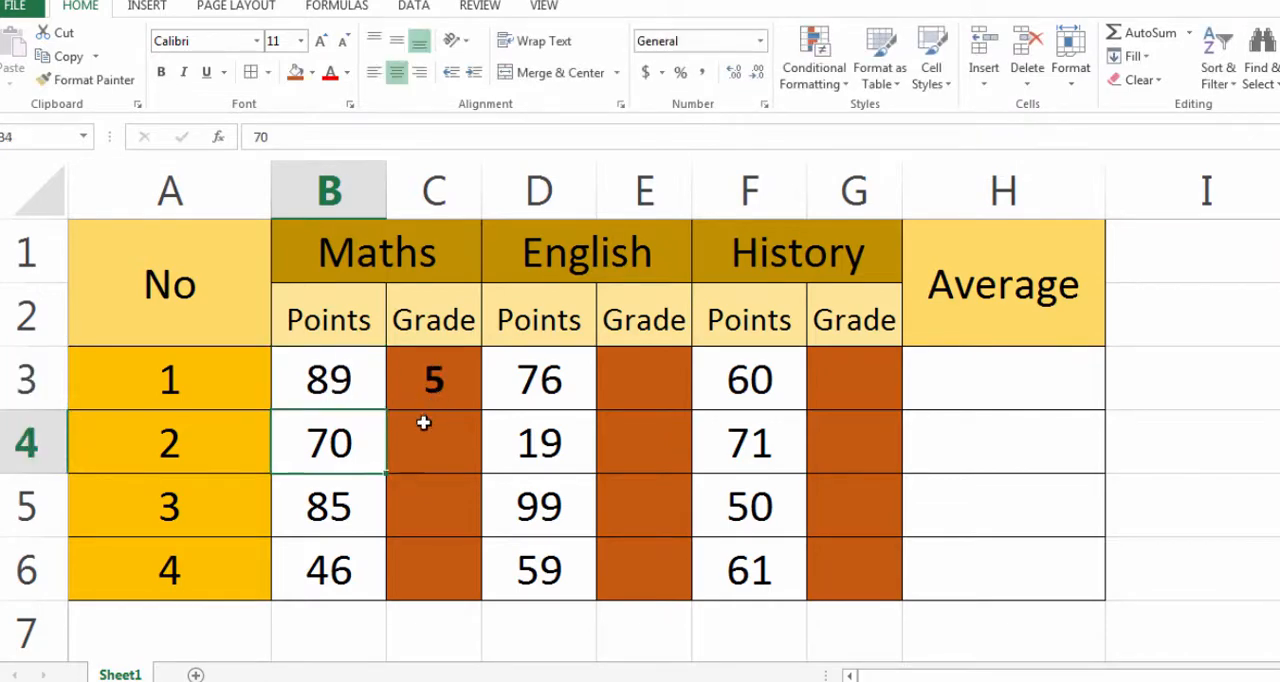
- Set the Maths points in B3 to 23 to check the grade formula with a low score
{"action": "left_click", "coordinate": [360, 385]}
{"action": "type", "text": "23"}
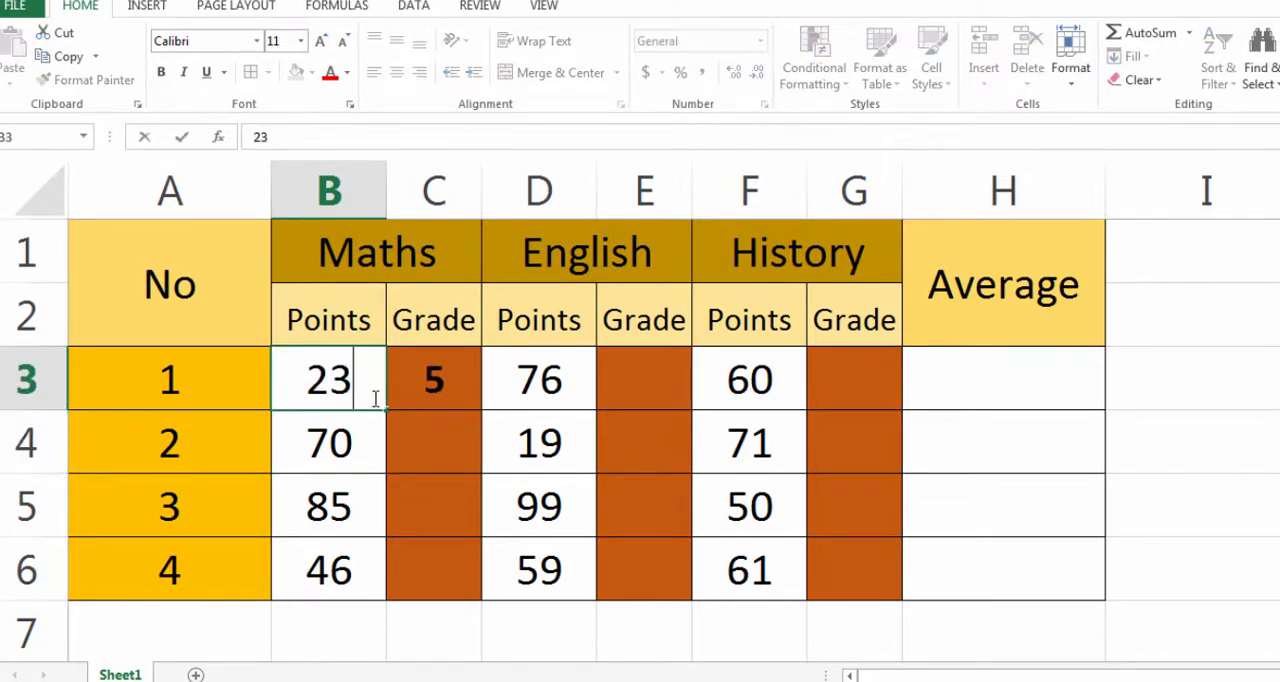
{"action": "key", "text": "Return"}
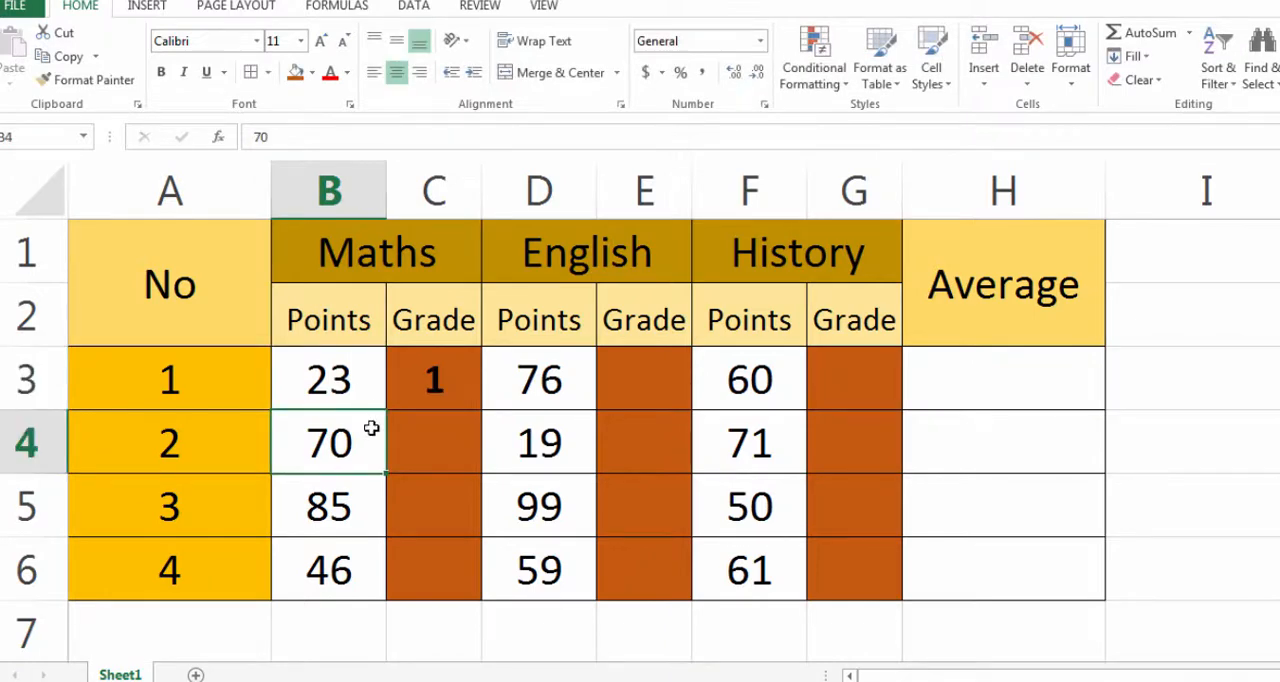
- Fill the grade formula from C3 down through C6 for the remaining Maths points
{"action": "left_click", "coordinate": [450, 398]}
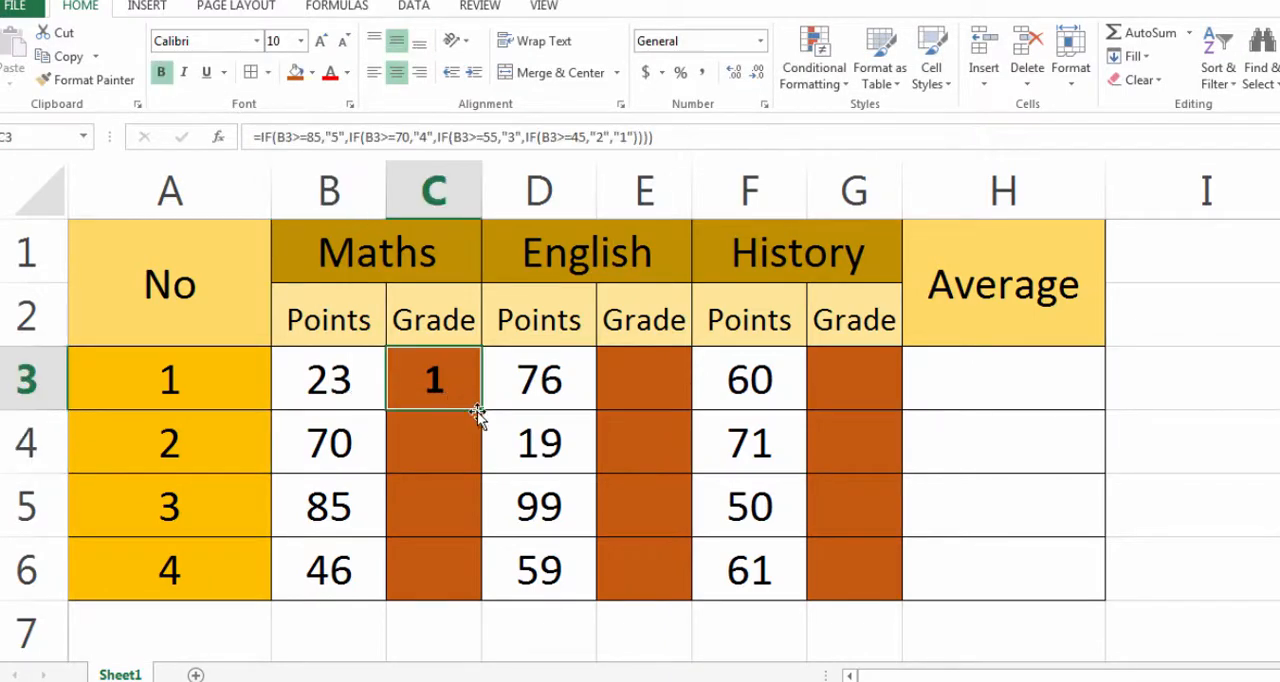
{"action": "left_click_drag", "start_coordinate": [481, 410], "coordinate": [483, 590]}
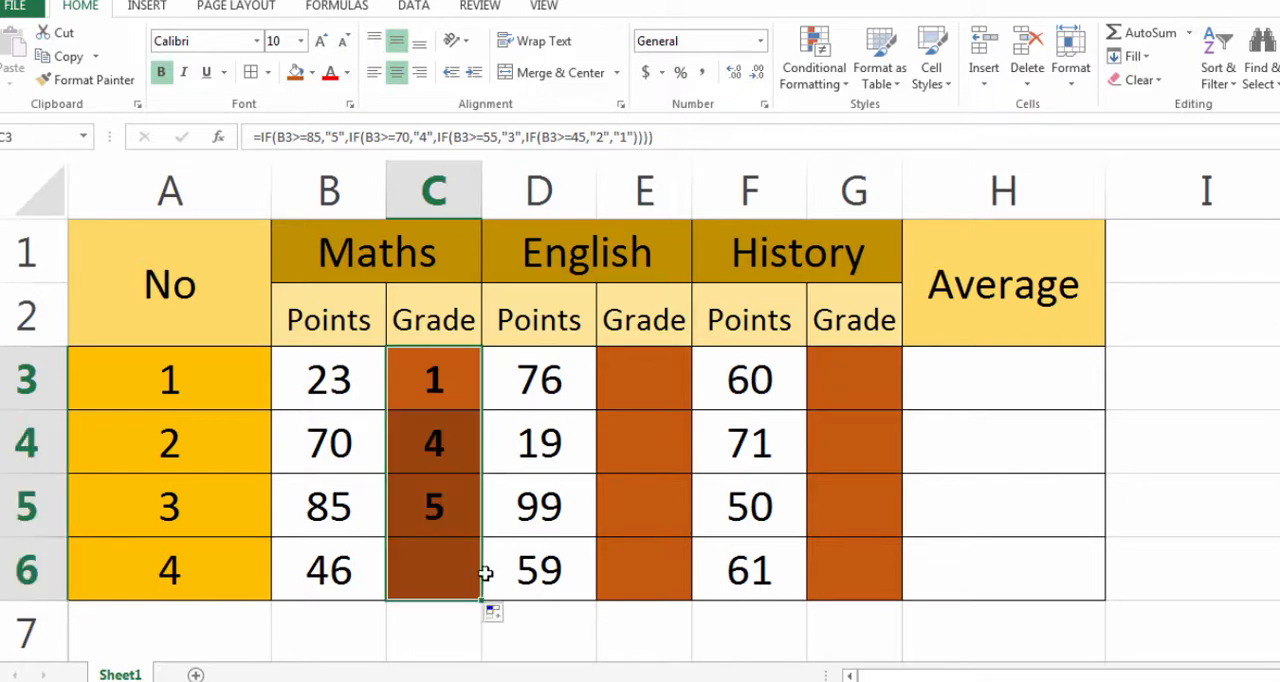
{"action": "left_click", "coordinate": [540, 557]}
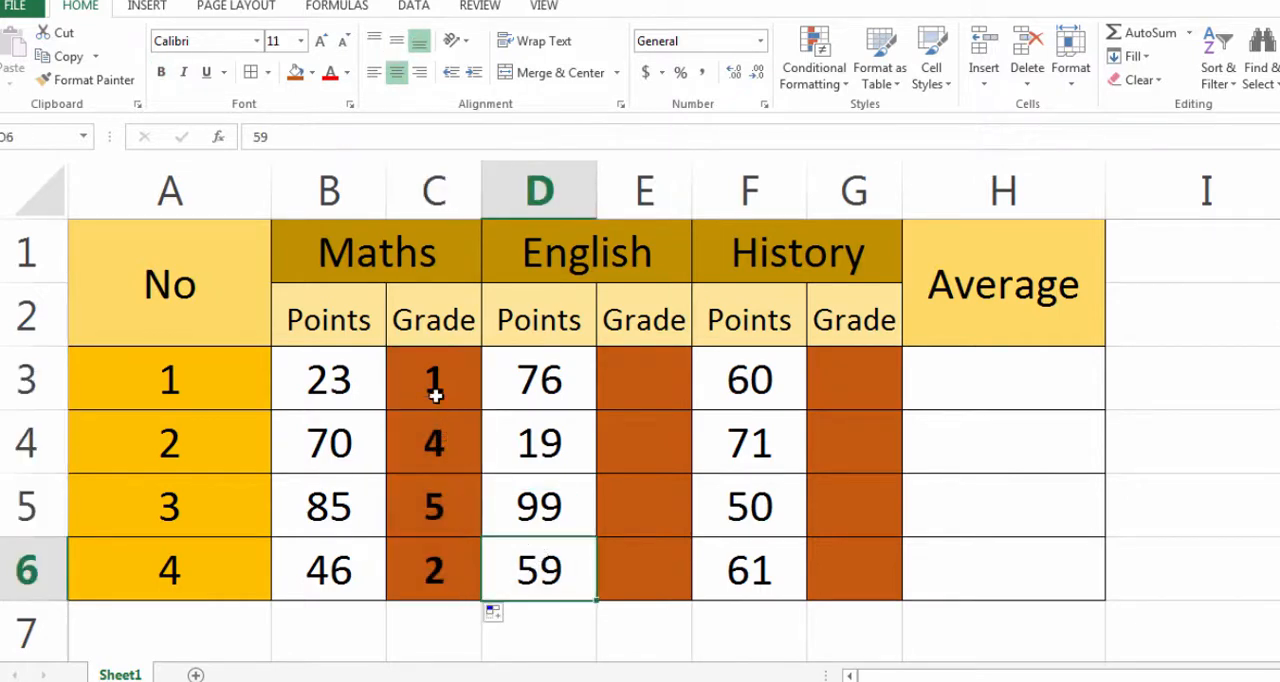
- Copy the Maths grades in C3:C6 and paste only their formulas into the English grades E3:E6 and the History grades G3:G6
{"action": "left_click_drag", "start_coordinate": [436, 395], "coordinate": [433, 575]}
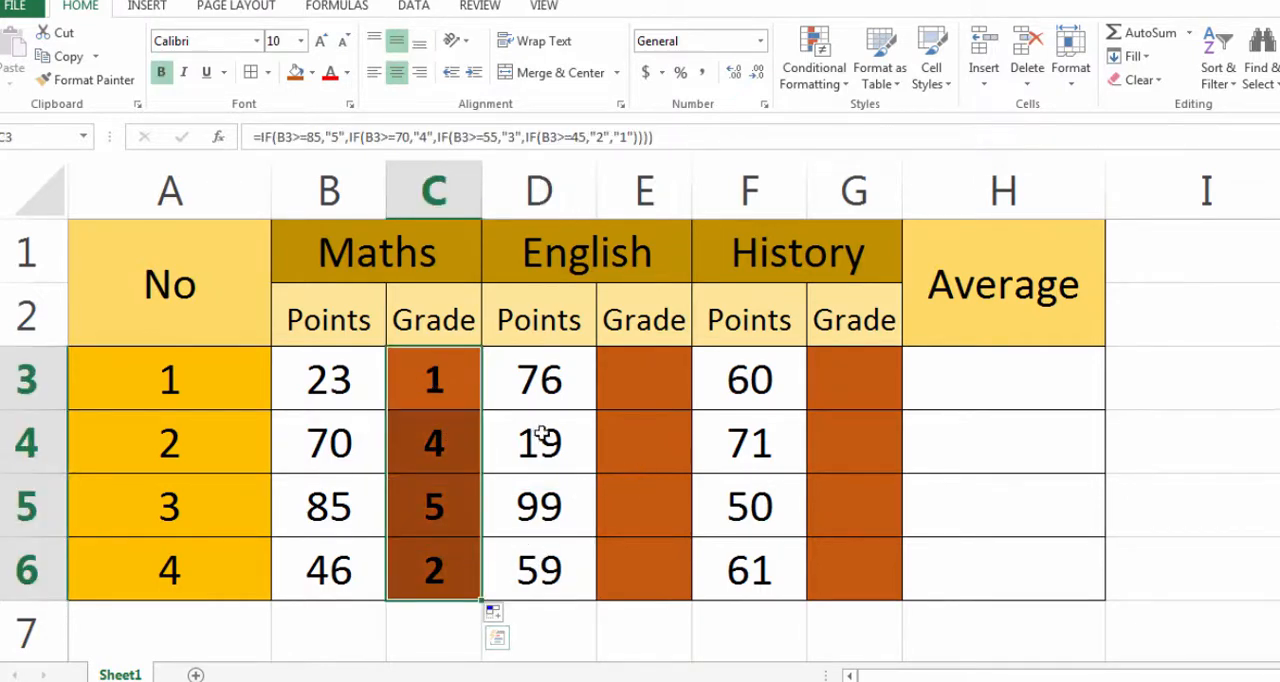
{"action": "right_click", "coordinate": [438, 382]}
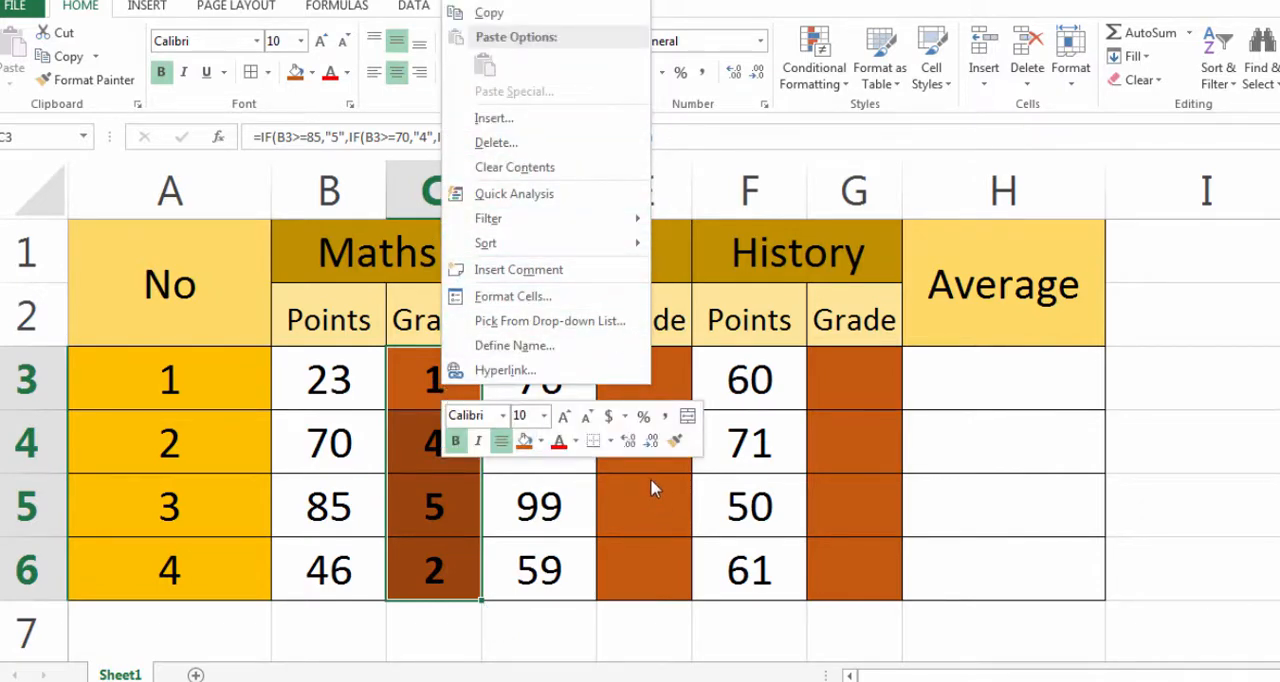
{"action": "left_click", "coordinate": [500, 20]}
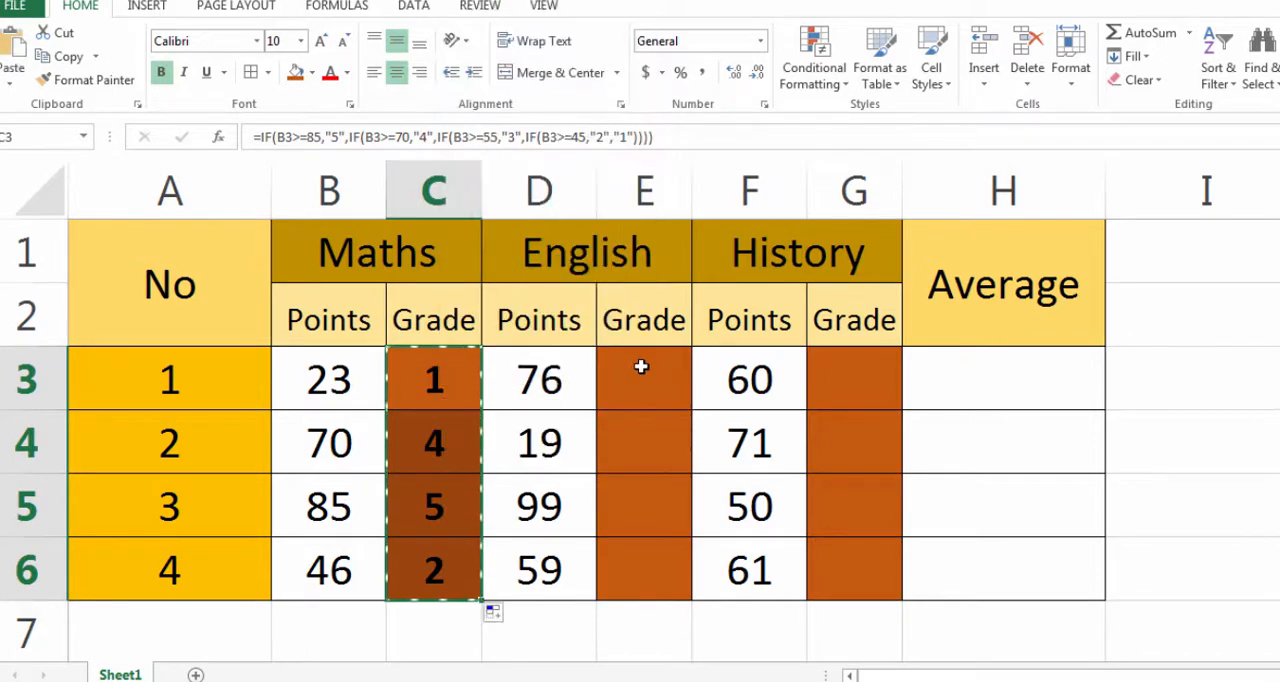
{"action": "right_click", "coordinate": [652, 380]}
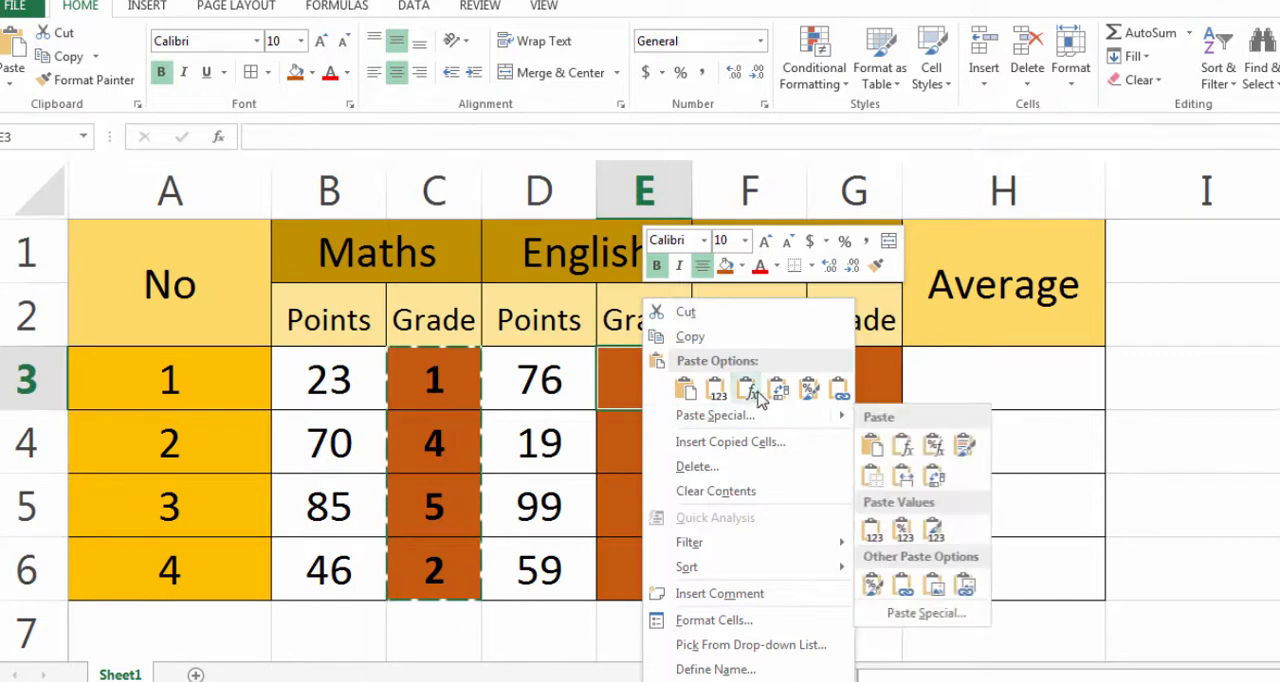
{"action": "left_click", "coordinate": [748, 388]}
{"action": "right_click", "coordinate": [848, 392]}
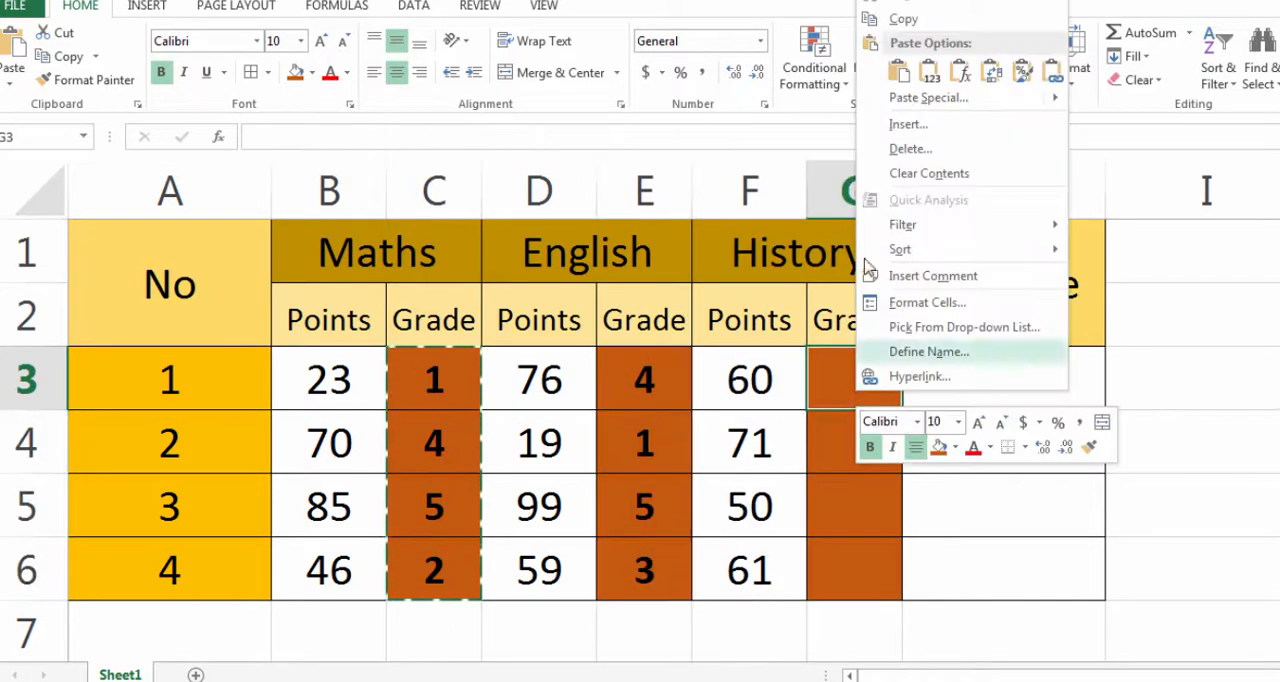
{"action": "left_click", "coordinate": [960, 72]}
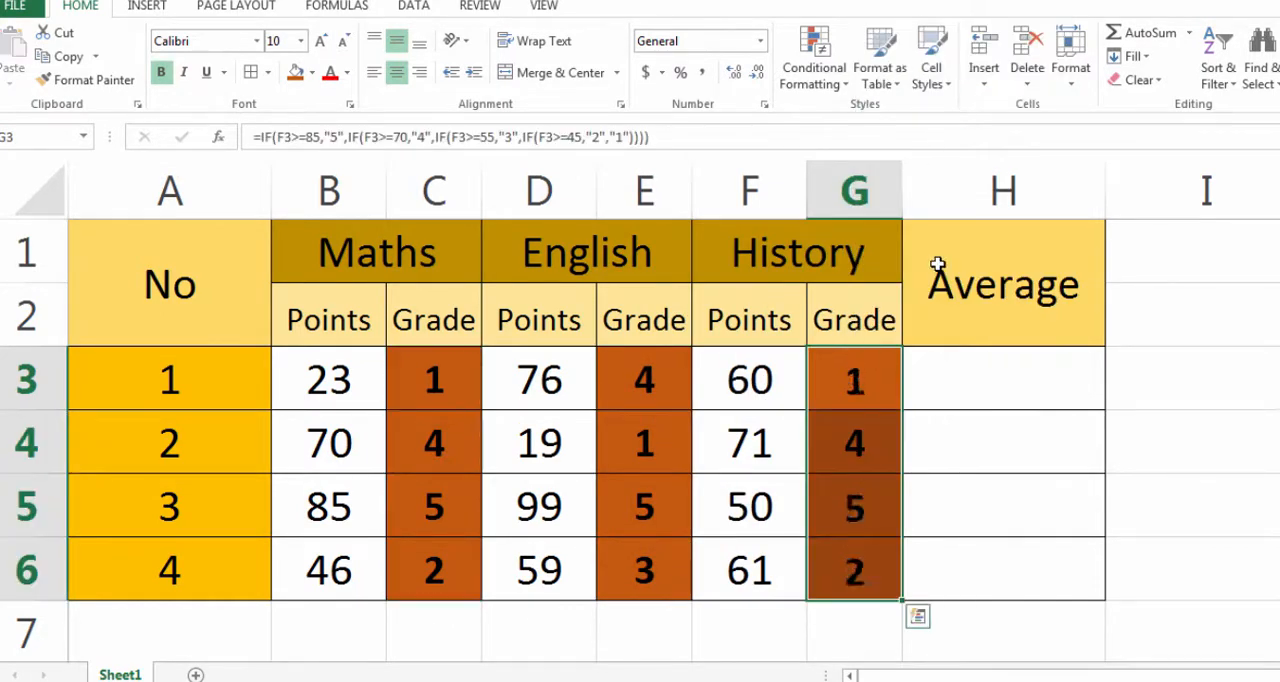
{"action": "left_click", "coordinate": [957, 484]}
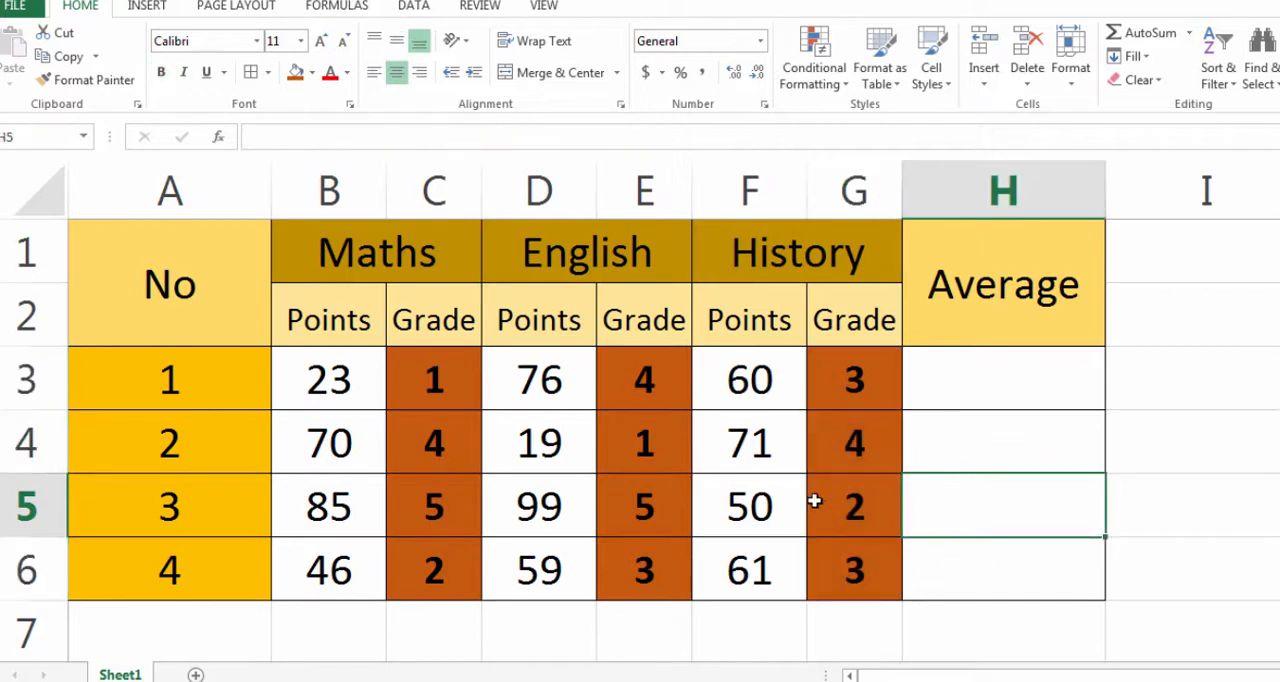
- Change the History points in F3 to 89 to check the pasted grade formula
{"action": "left_click", "coordinate": [758, 390]}
{"action": "type", "text": "89"}
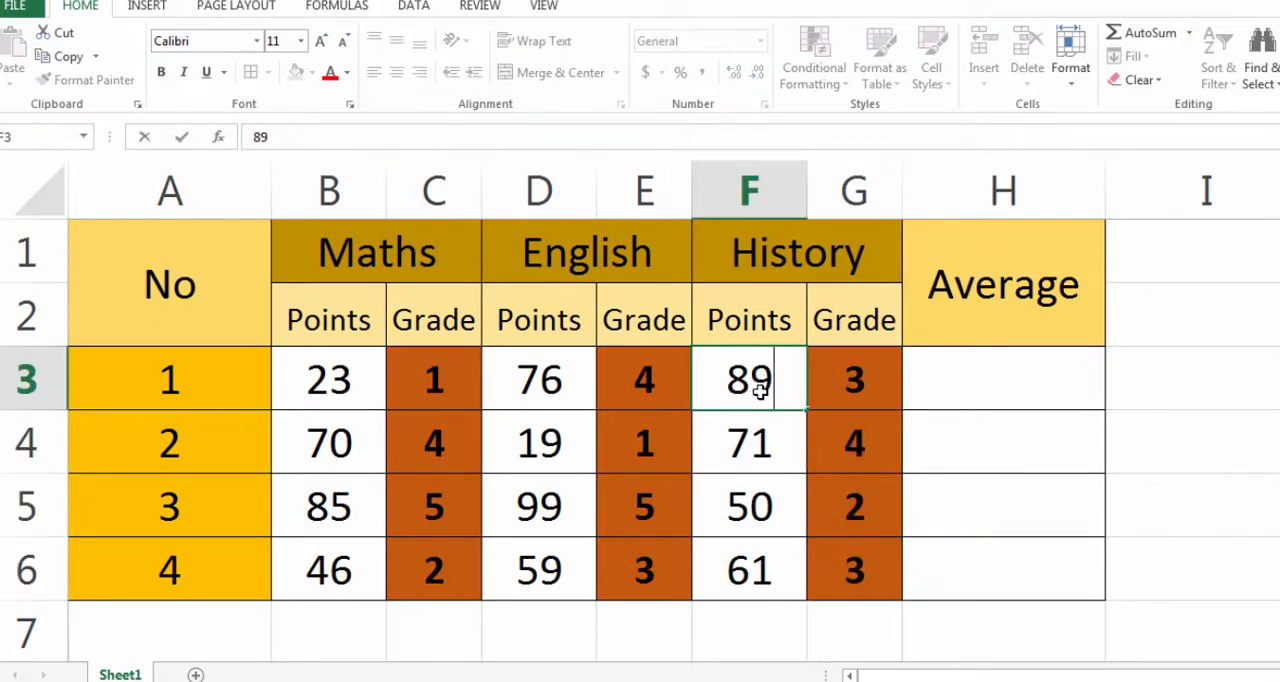
{"action": "key", "text": "Return"}
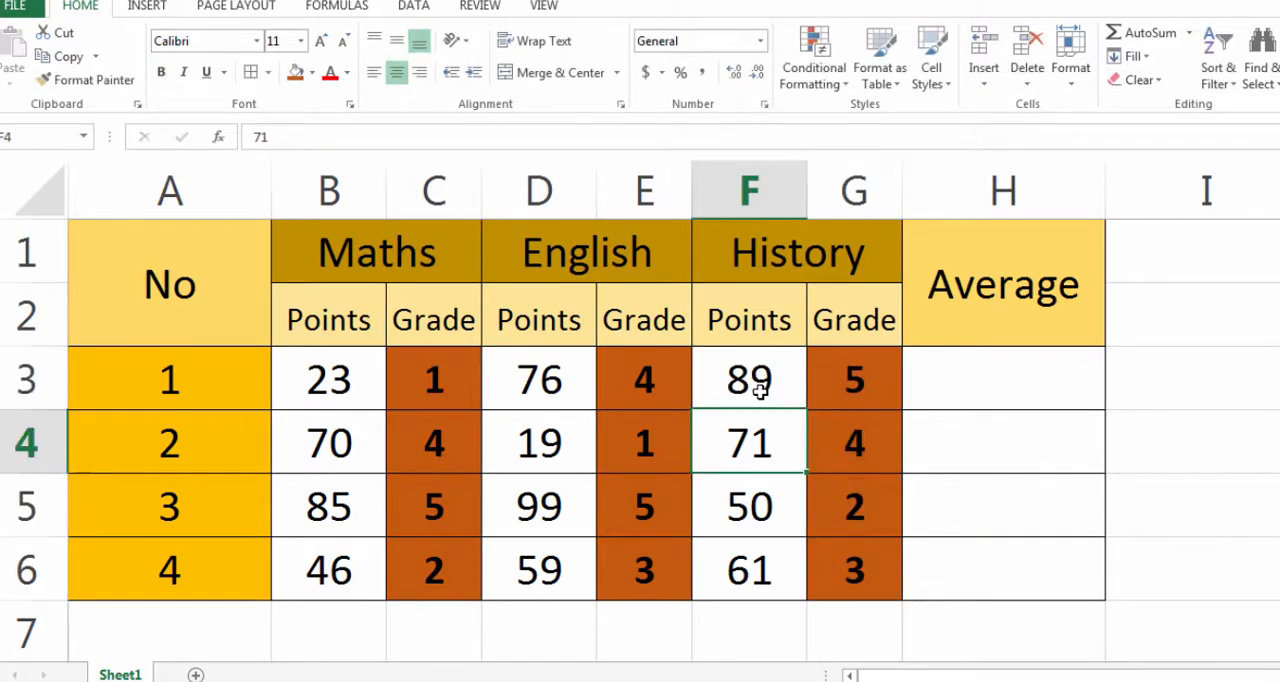
{"action": "left_click", "coordinate": [750, 385]}
- Change the English points in D4 to 59 and select the first Average cell, H3
{"action": "left_click", "coordinate": [554, 459]}
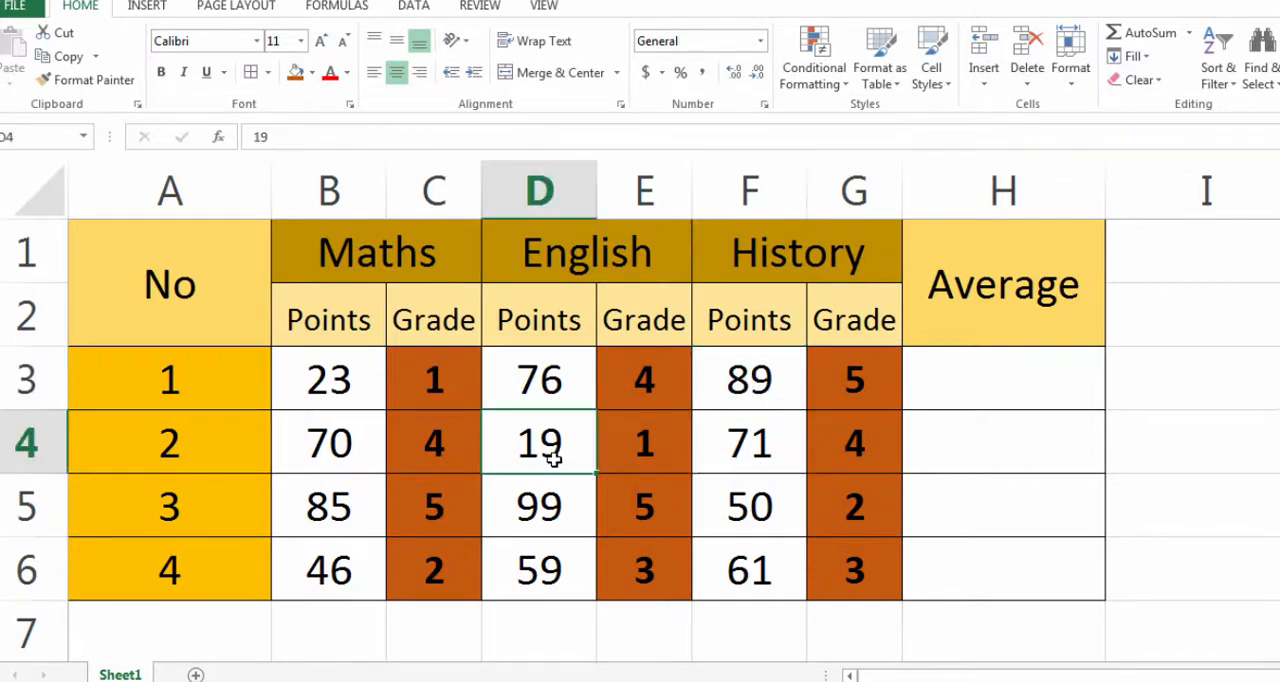
{"action": "type", "text": "59"}
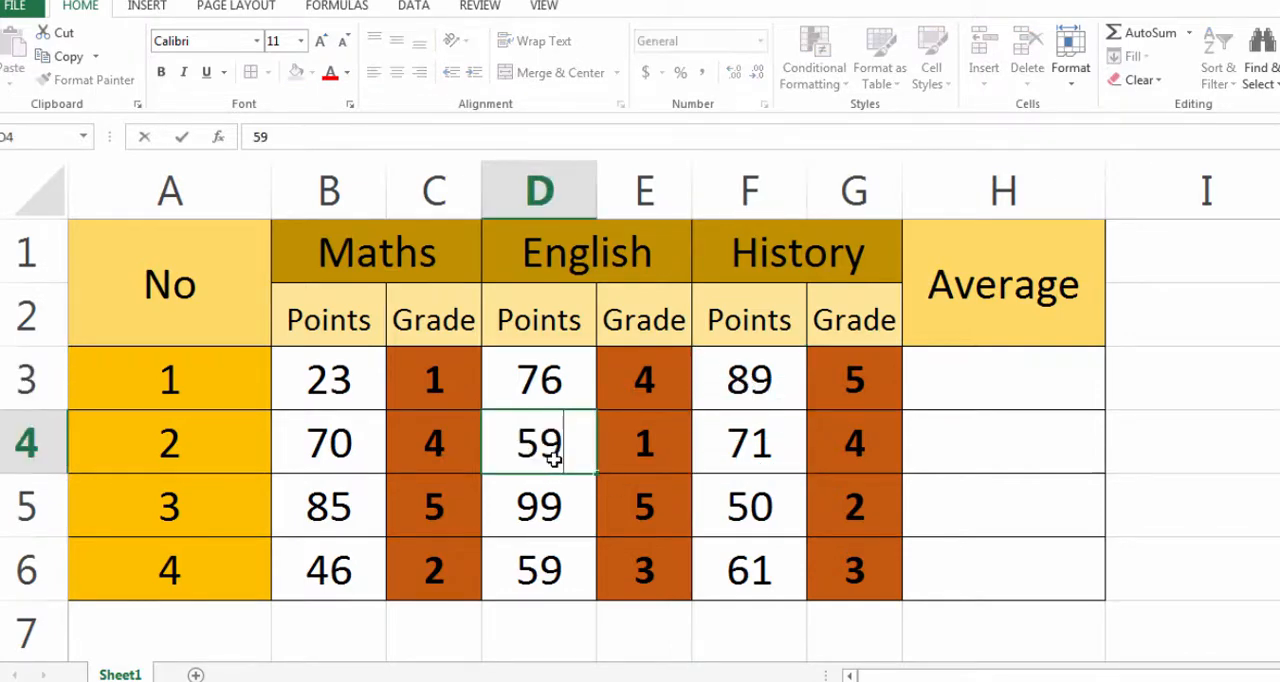
{"action": "key", "text": "Return"}
{"action": "left_click", "coordinate": [995, 391]}
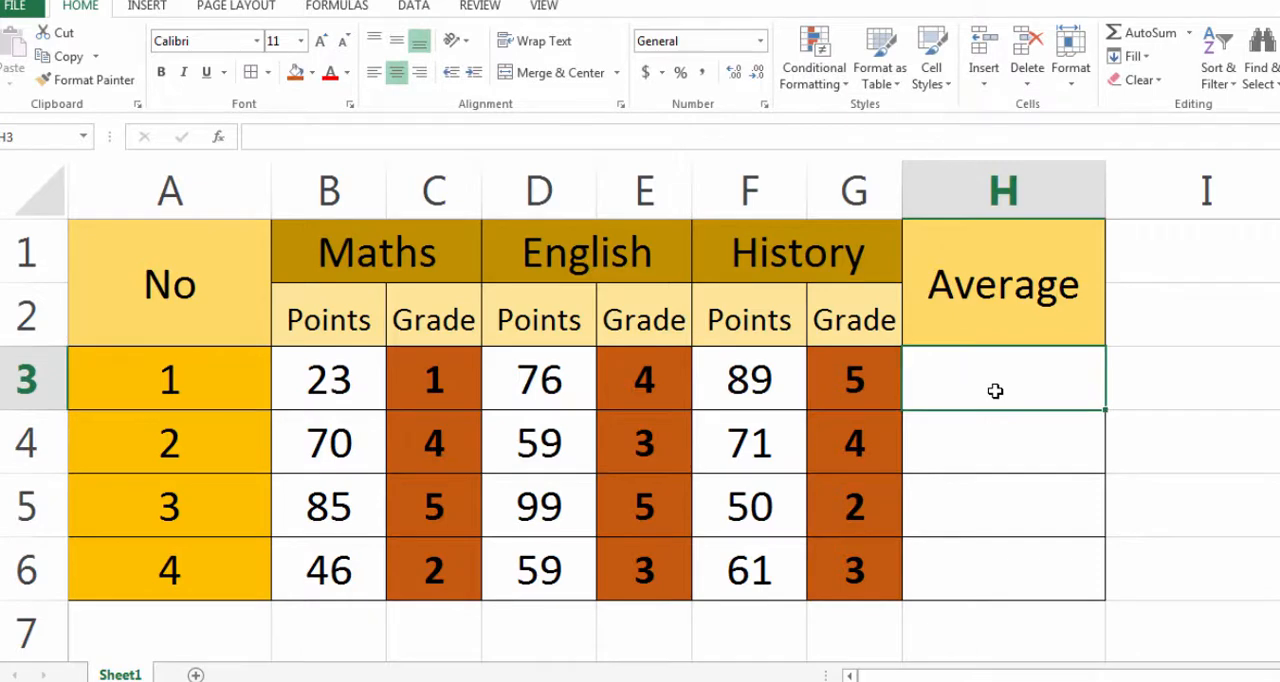